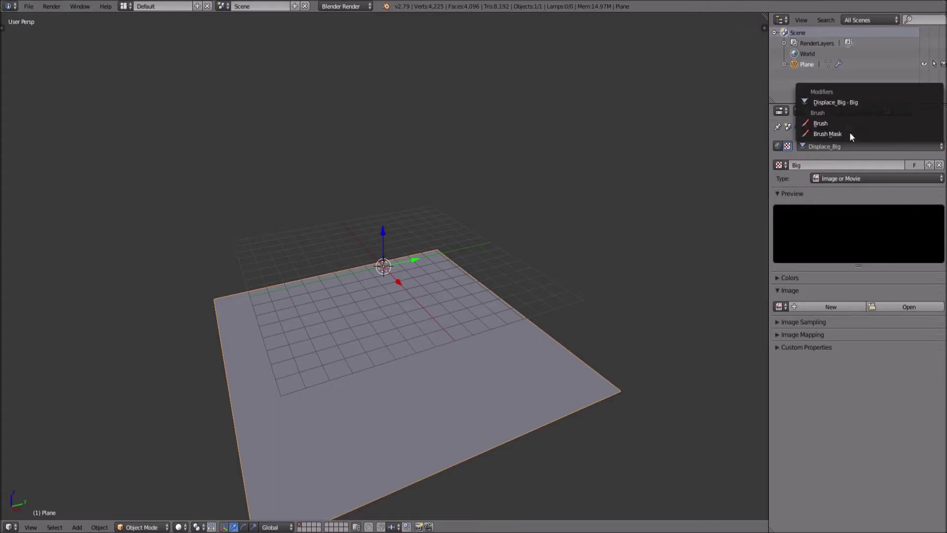
Change the Big displacement texture's type to Clouds
click(851, 180)
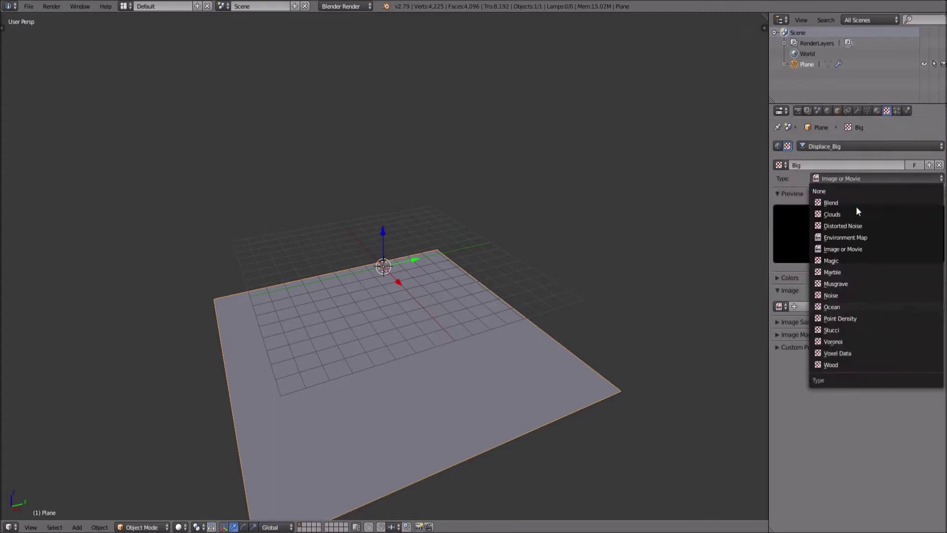
click(832, 213)
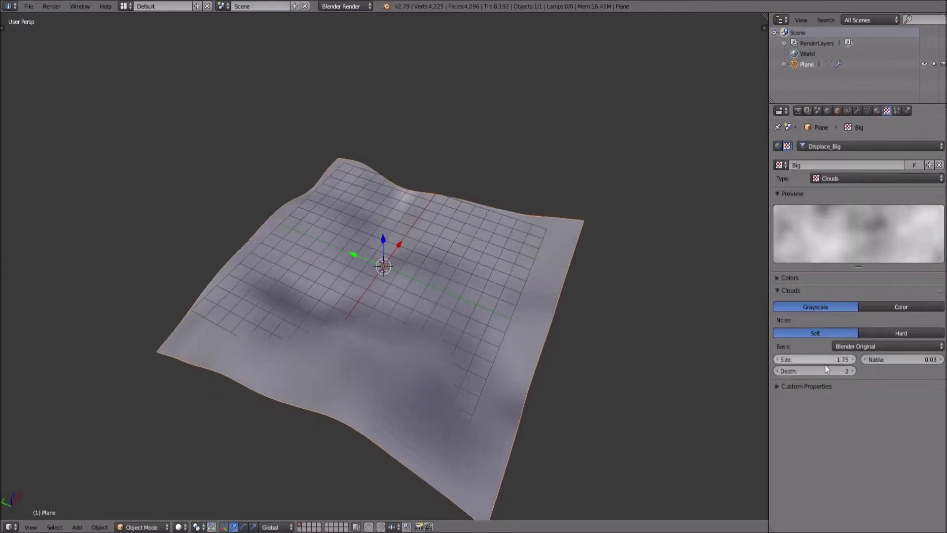
middle_drag(472, 313, 600, 294)
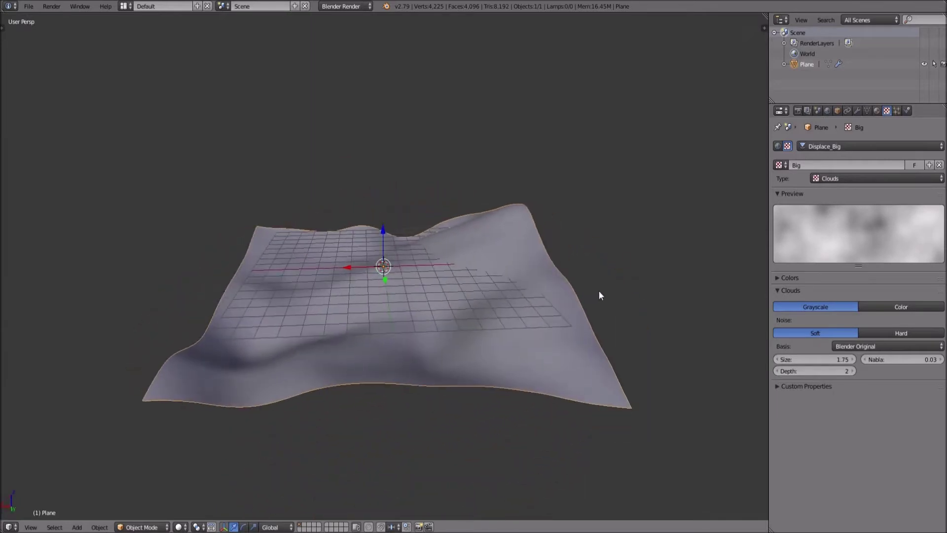
Set the Big clouds texture's size to 2.00 and its depth to 4
click(852, 359)
click(852, 359)
click(852, 360)
mouse_move(338, 362)
middle_down()
mouse_move(512, 391)
mouse_move(453, 351)
mouse_move(339, 358)
middle_up()
middle_drag(339, 358, 318, 360)
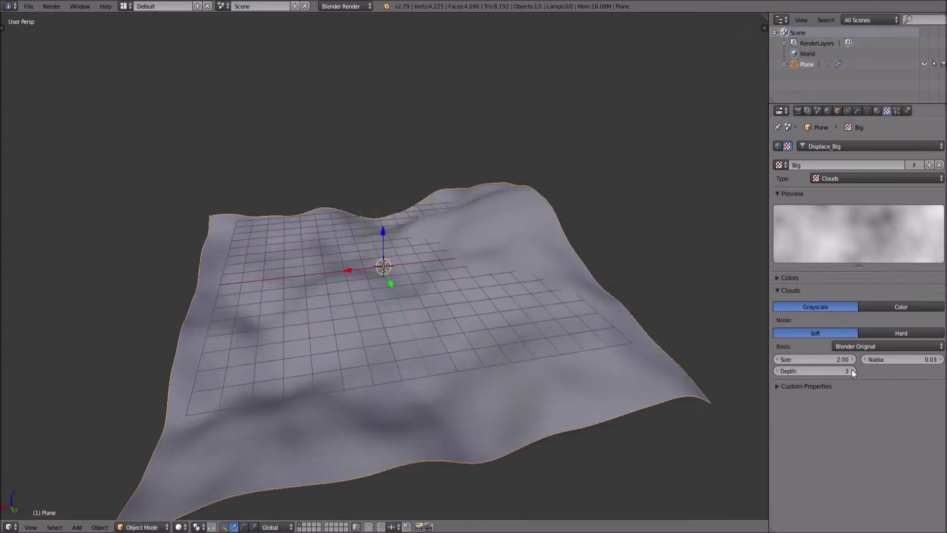
click(852, 372)
click(852, 371)
middle_drag(746, 392, 486, 344)
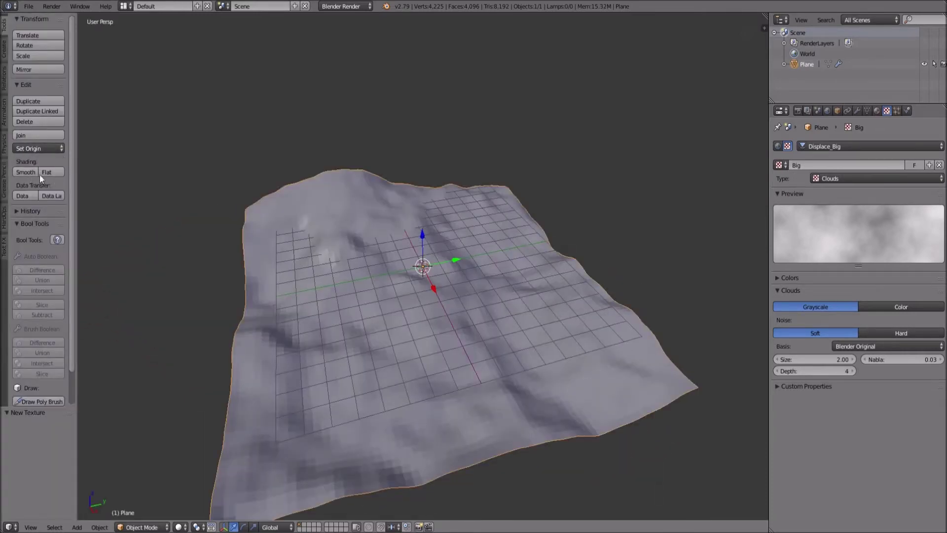
Apply smooth shading to the terrain plane and set the Displace_Big modifier's strength to 0.5
key(t)
middle_drag(460, 223, 350, 198)
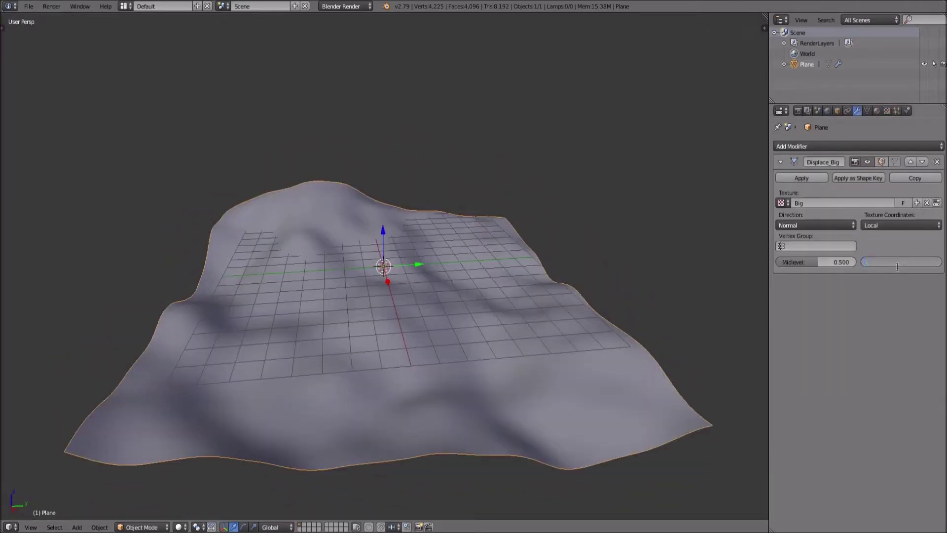
text(0.5)
key(Return)
middle_drag(300, 374, 174, 367)
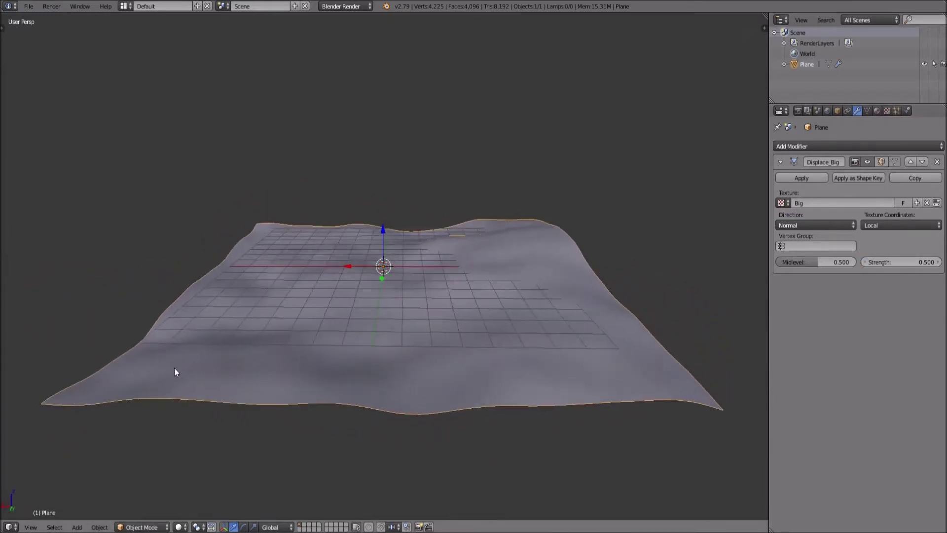
Add a second Displace modifier to the terrain plane and name it Displace_Small
click(838, 146)
click(828, 219)
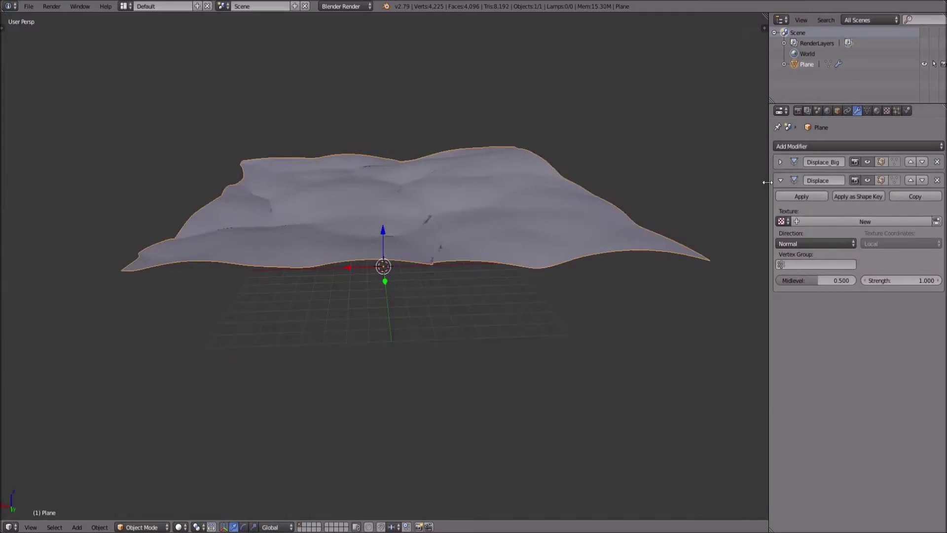
drag(766, 183, 753, 182)
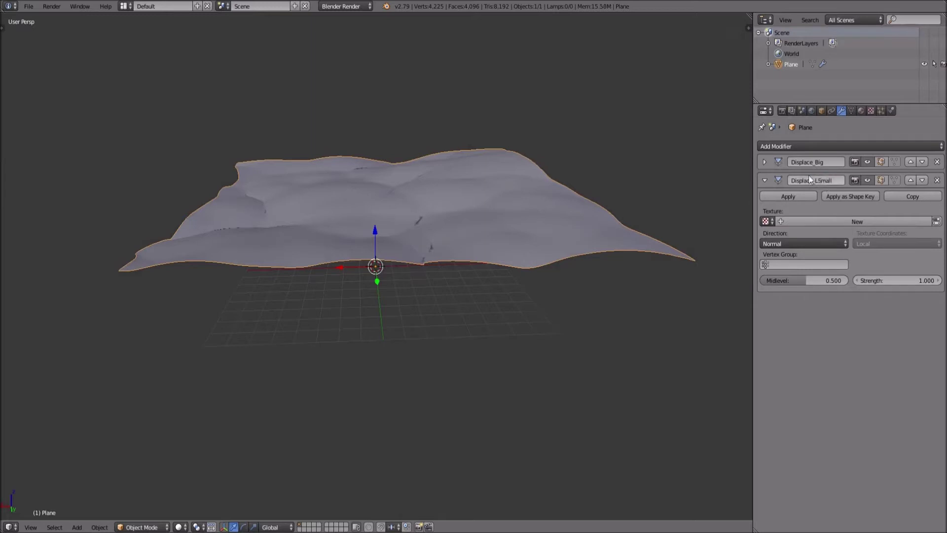
click(836, 180)
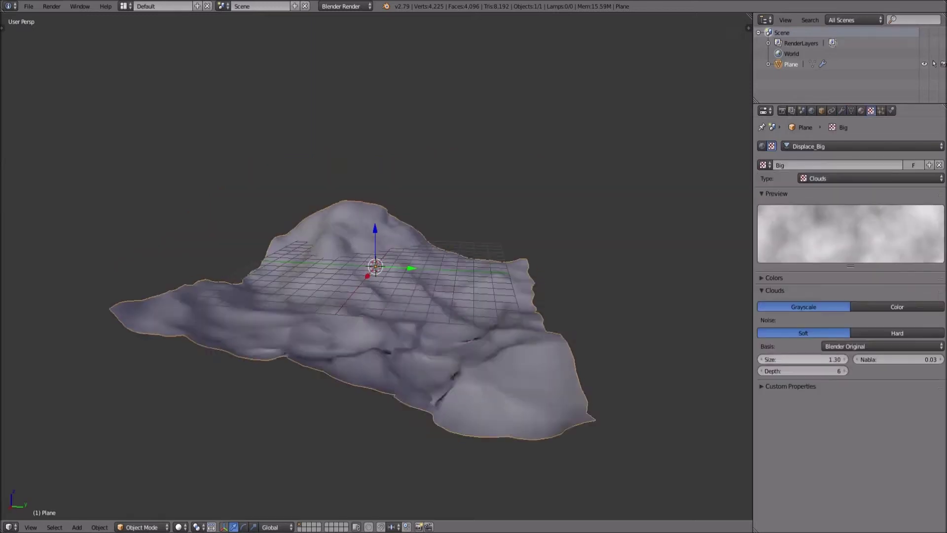
Set the Big clouds texture's size to 1.80 and the Displace_Small modifier's strength to 0.2
middle_drag(306, 276, 364, 285)
scroll(364, 285, up, 3)
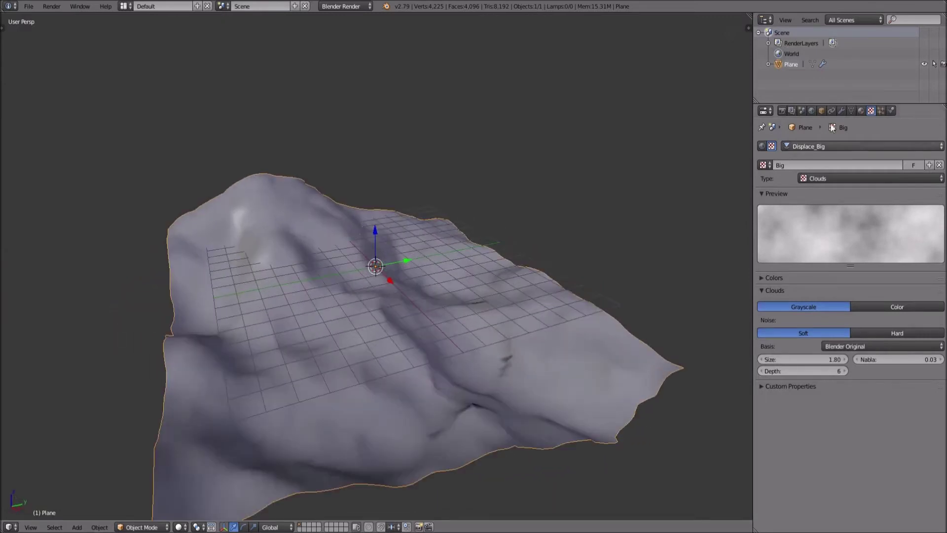
click(841, 114)
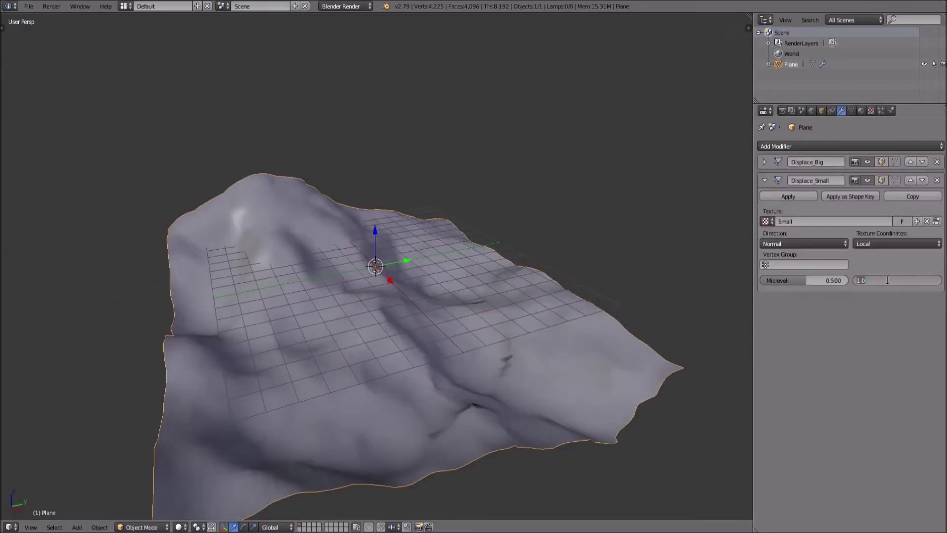
text(0.2)
key(Return)
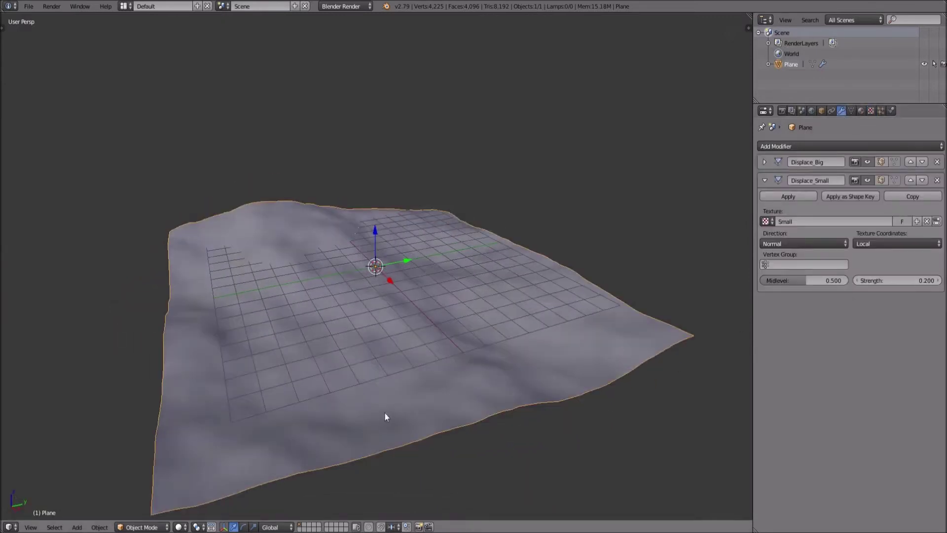
Adjust the cloud size of the Small texture and set the Displace_Small modifier's strength to 0.1
middle_drag(383, 413, 286, 377)
scroll(393, 373, up, 5)
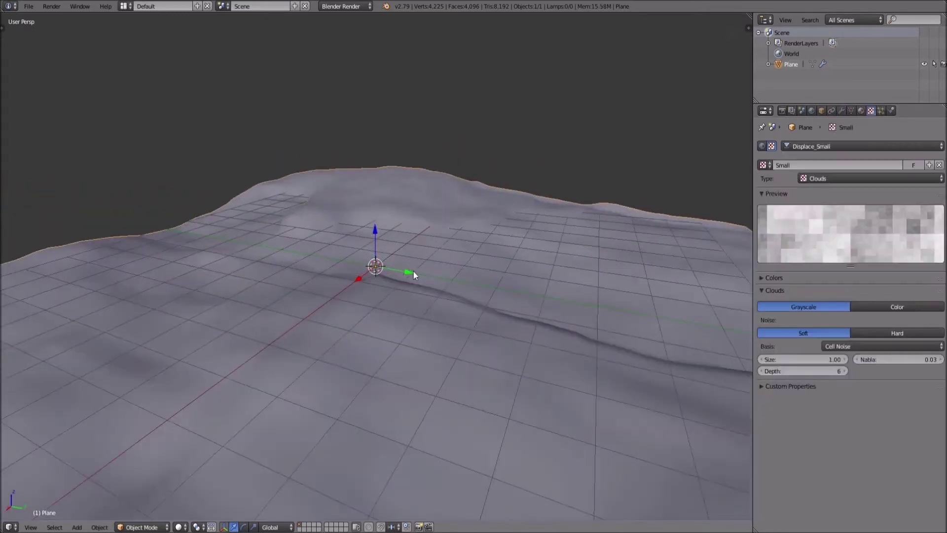
middle_drag(413, 272, 359, 295)
scroll(554, 277, up, 2)
middle_drag(555, 282, 523, 263)
scroll(560, 272, up, 2)
drag(821, 360, 838, 360)
scroll(599, 351, up, 2)
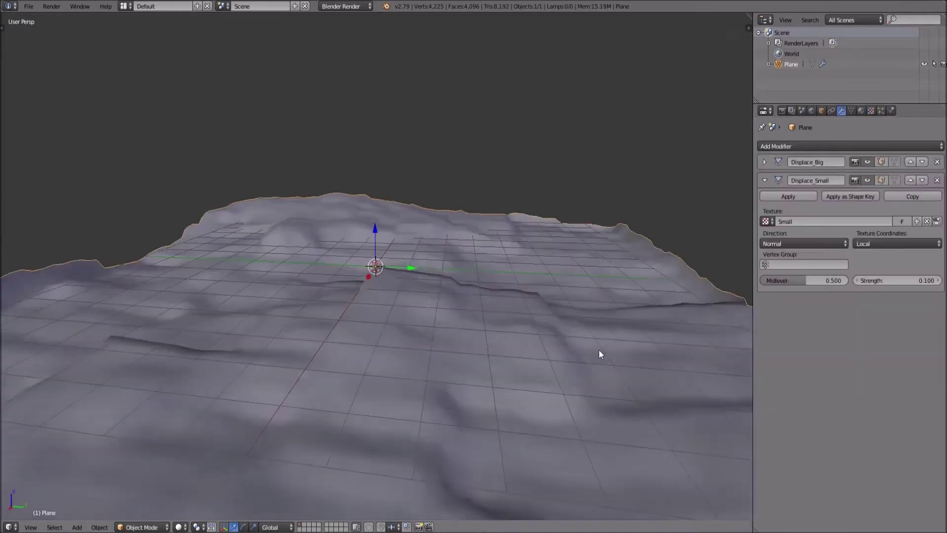
scroll(600, 351, down, 2)
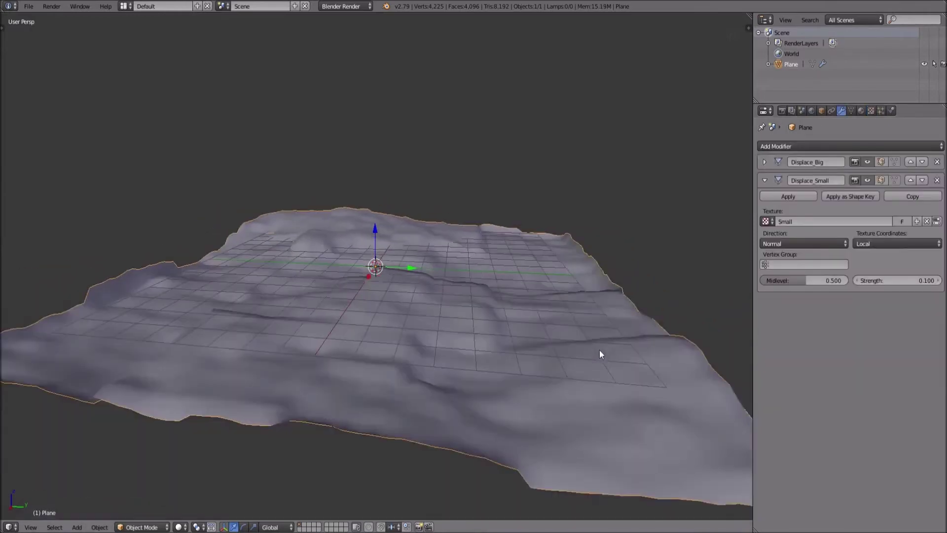
scroll(600, 355, down, 2)
middle_drag(641, 344, 656, 339)
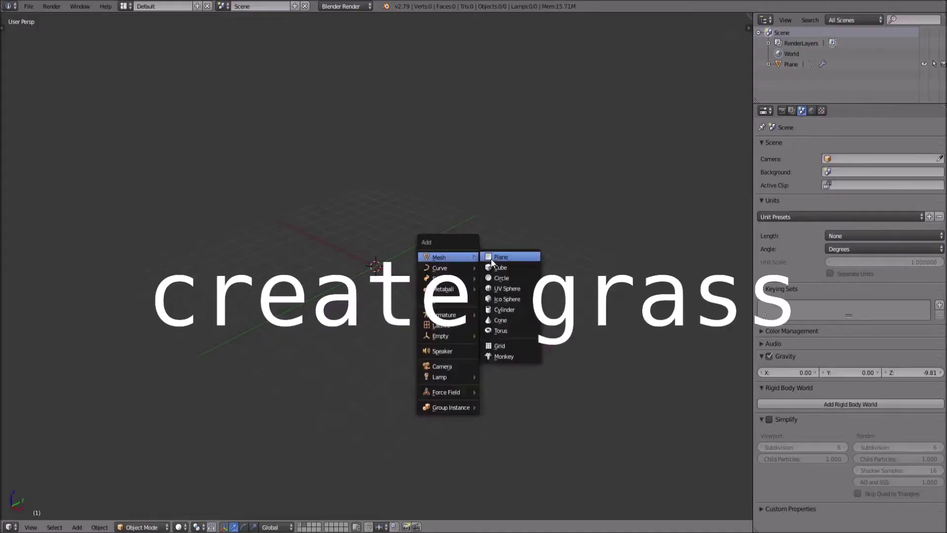
Add a plane for the grass, stand it upright and scale it along X into a narrow strip
click(491, 258)
key(s)
key(x)
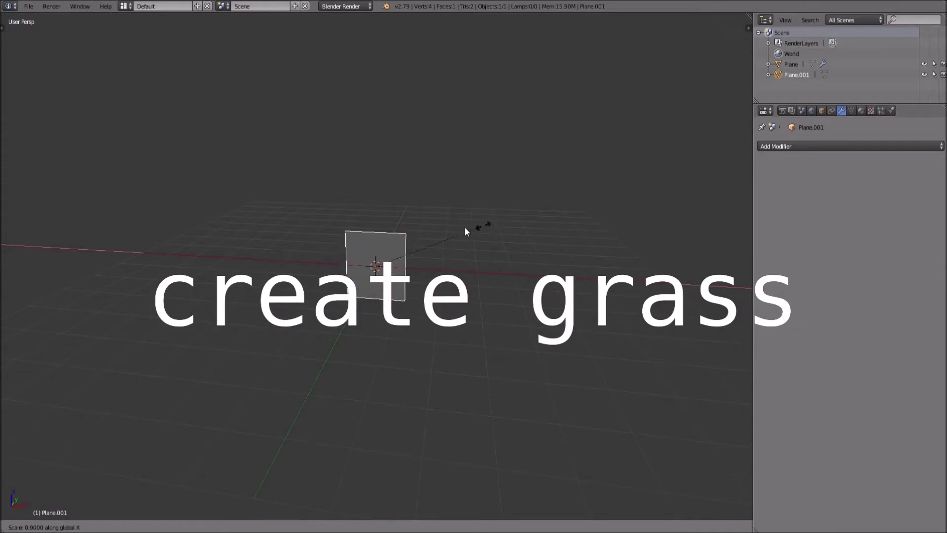
click(384, 251)
middle_drag(403, 246, 443, 227)
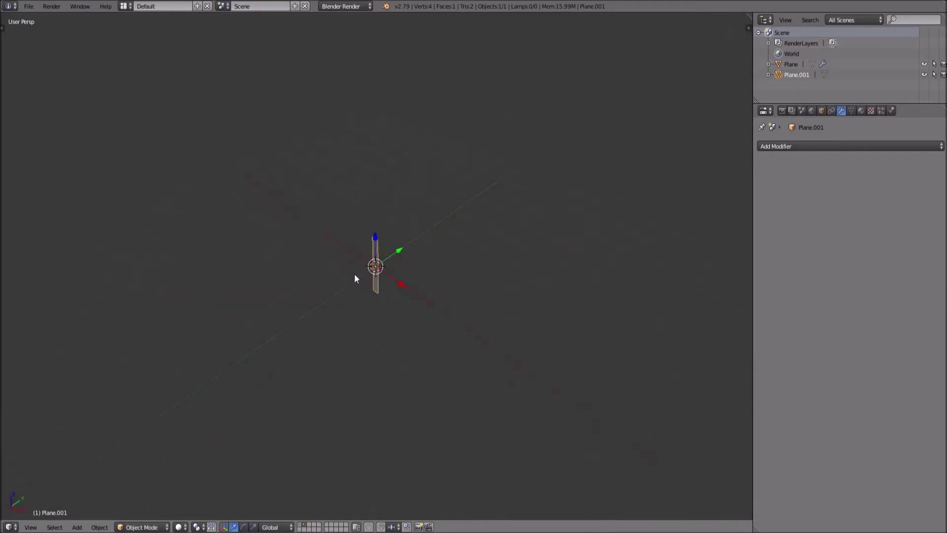
scroll(354, 275, up, 5)
middle_drag(359, 273, 363, 182)
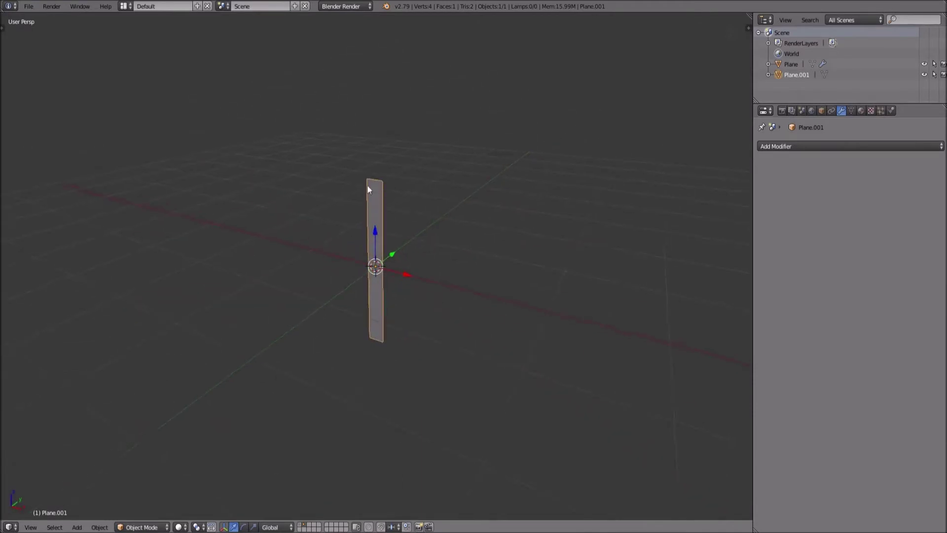
middle_drag(363, 183, 370, 195)
Switch the render engine to Cycles Render and create a new material on the upright plane
click(345, 6)
click(340, 42)
click(827, 181)
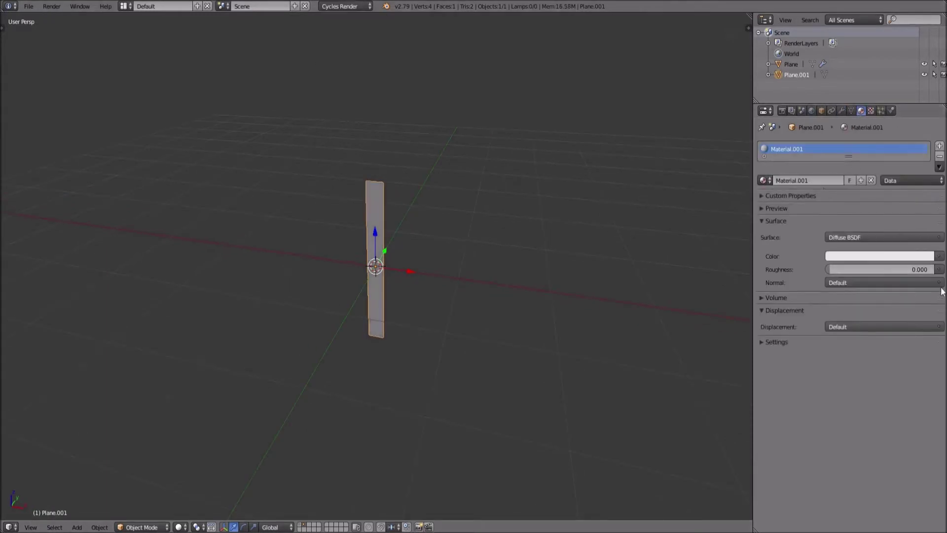
click(832, 238)
click(882, 283)
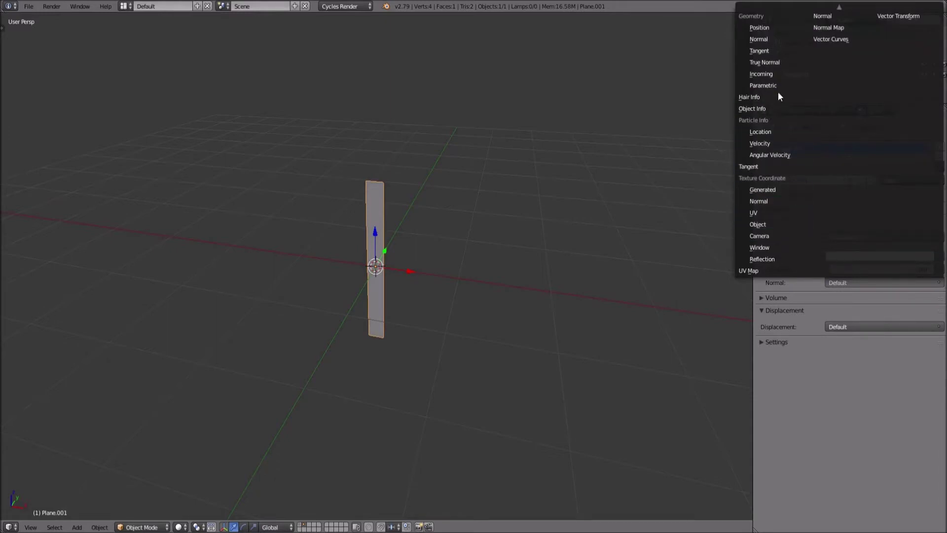
Split the 3D view horizontally and turn the upper half into a Node Editor
drag(749, 16, 719, 256)
click(14, 249)
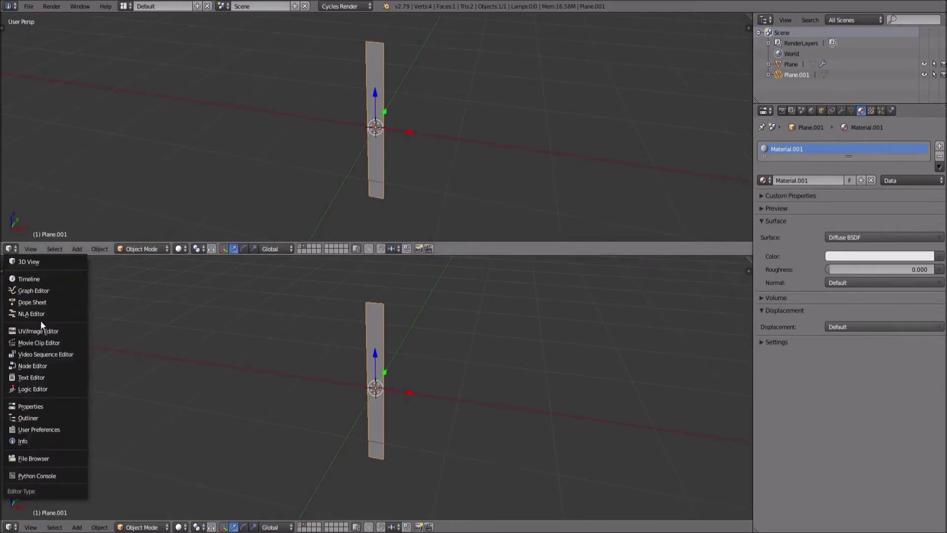
click(32, 366)
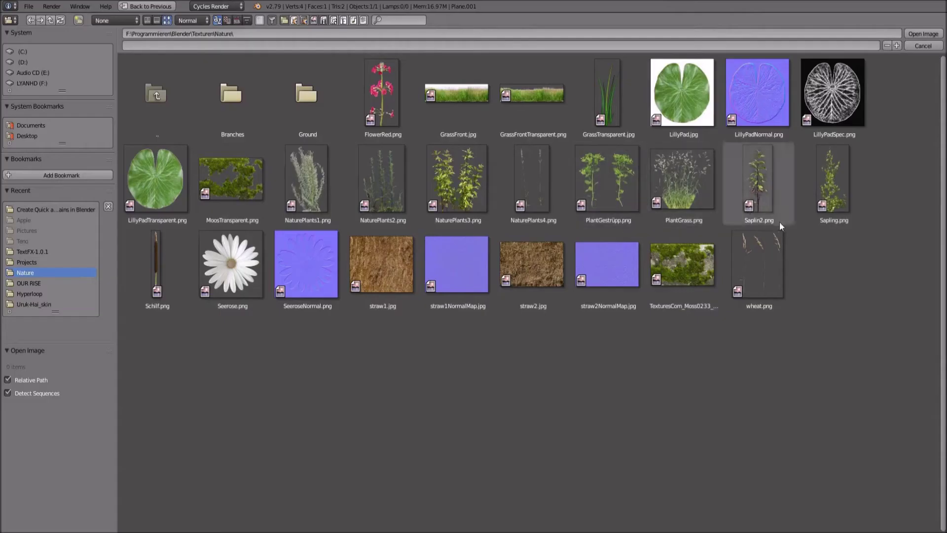
Load PlantGrass.png as the Diffuse BSDF's color texture and widen the upright plane about four times along X
double_click(695, 187)
key(s)
key(x)
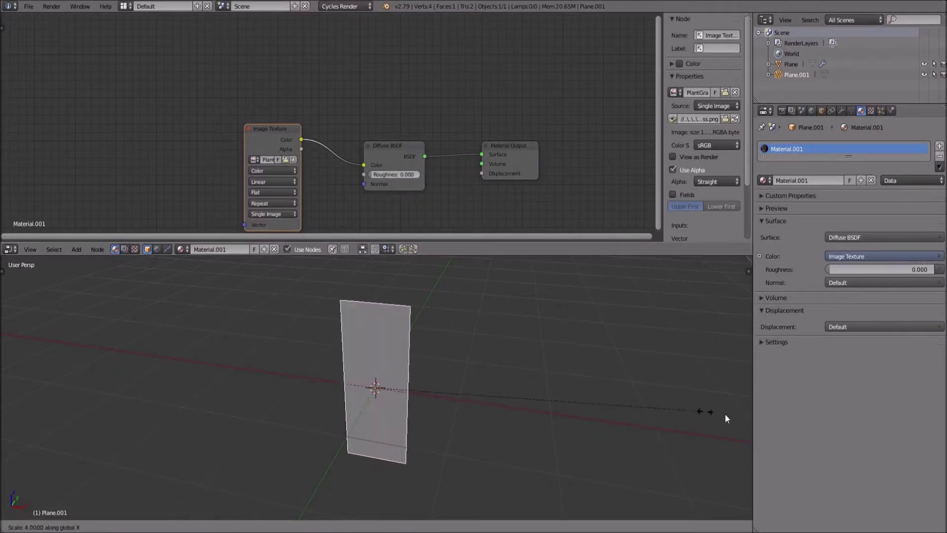
click(725, 418)
Display the viewport with Material shading and UV unwrap the upright plane in Edit Mode
click(168, 527)
click(187, 474)
key(Tab)
key(u)
click(442, 381)
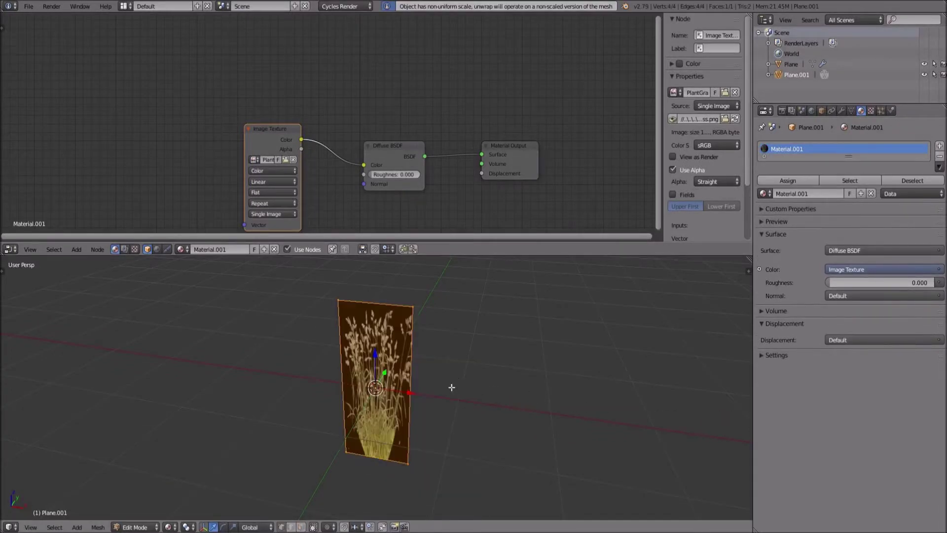
middle_drag(427, 406, 449, 392)
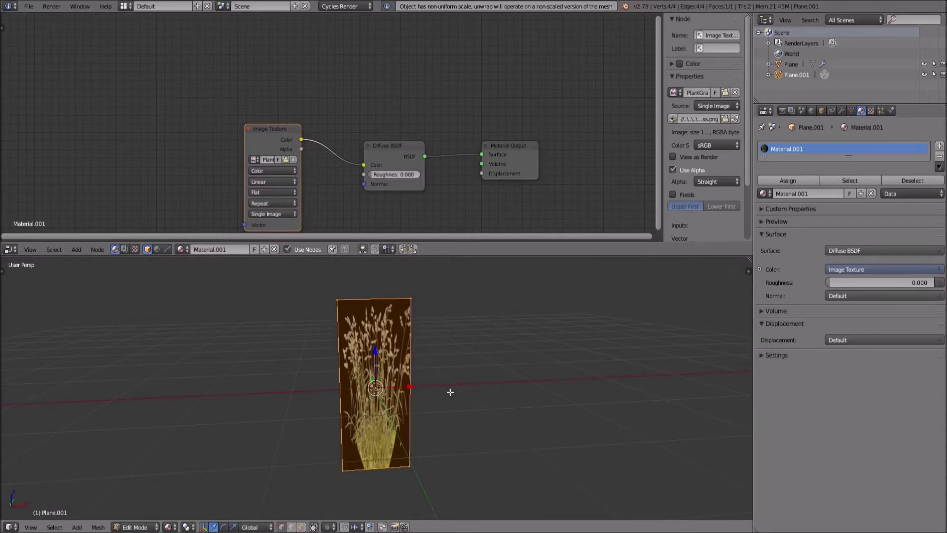
Return to Object Mode, widen the grass plane to an X scale of about 0.85 and show its transform values
key(Tab)
key(s)
key(x)
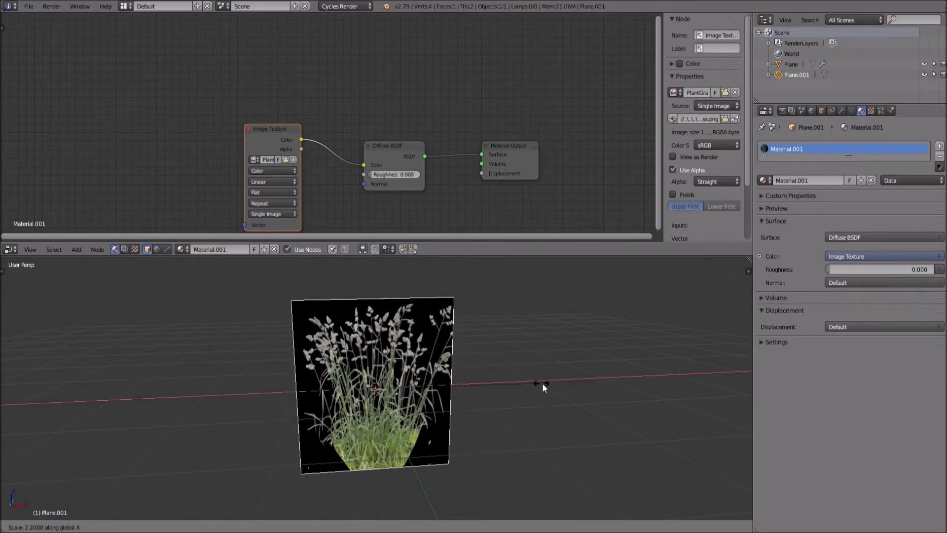
click(537, 384)
key(s)
key(x)
click(557, 342)
middle_drag(542, 341, 567, 340)
key(n)
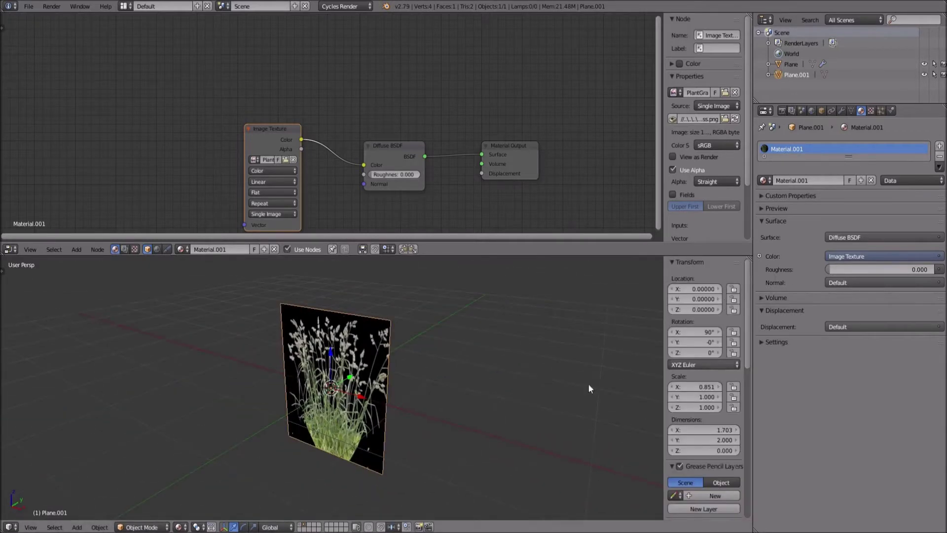
Add a Transparent BSDF node to the grass material
middle_drag(373, 234, 356, 166)
key(shift+a)
text(stran)
key(Return)
click(356, 165)
key(shift+a)
text(st)
key(Down)
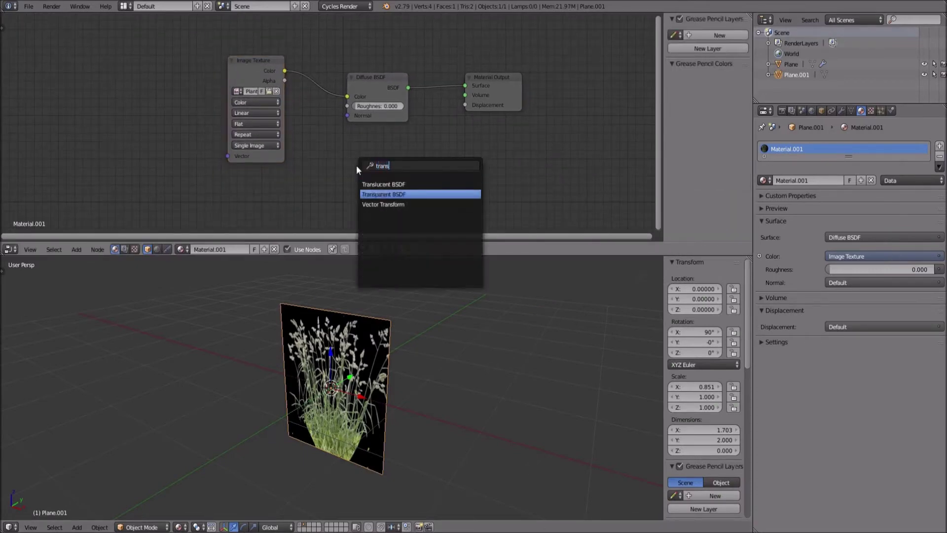
key(Return)
Insert a Mix Shader before the Material Output, blending the Transparent and Diffuse BSDFs with the image's alpha as the factor
key(shift+a)
text(smix)
key(Return)
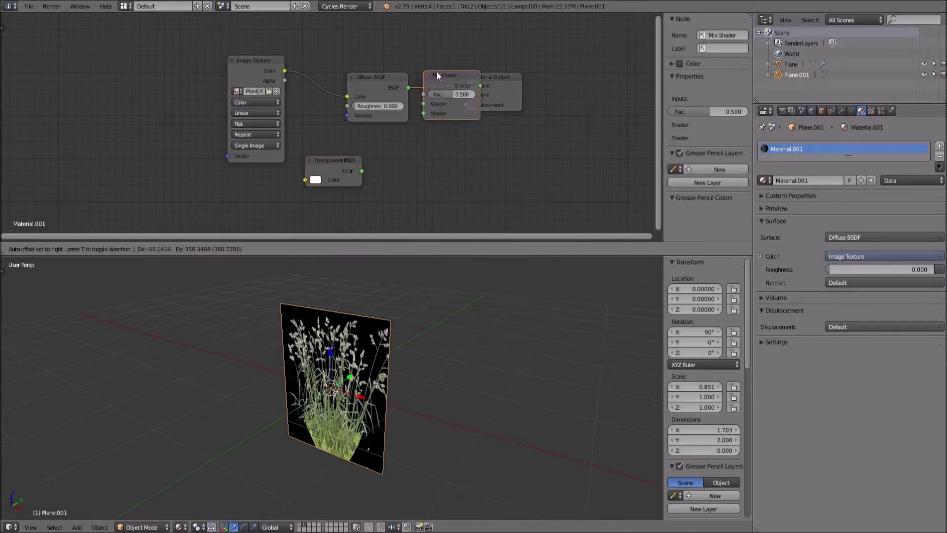
click(437, 75)
drag(353, 160, 441, 115)
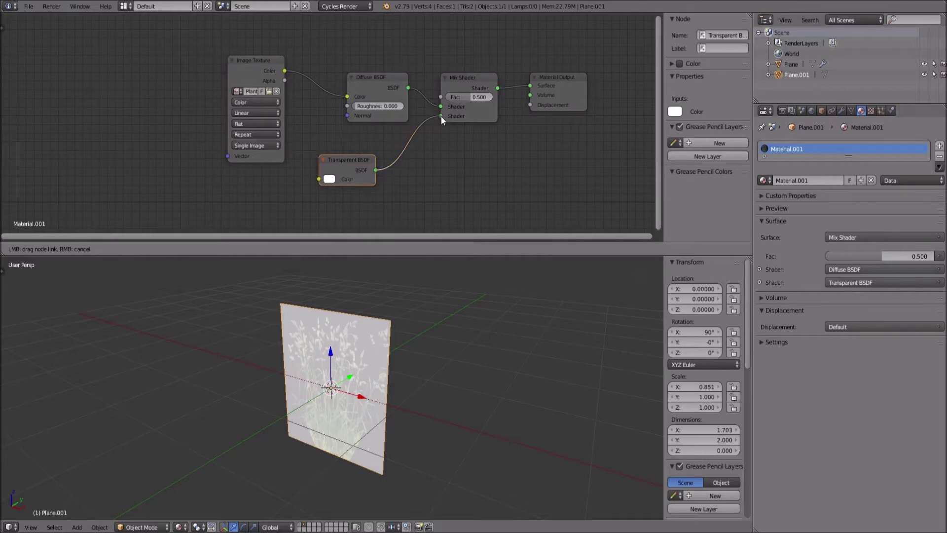
drag(285, 80, 442, 107)
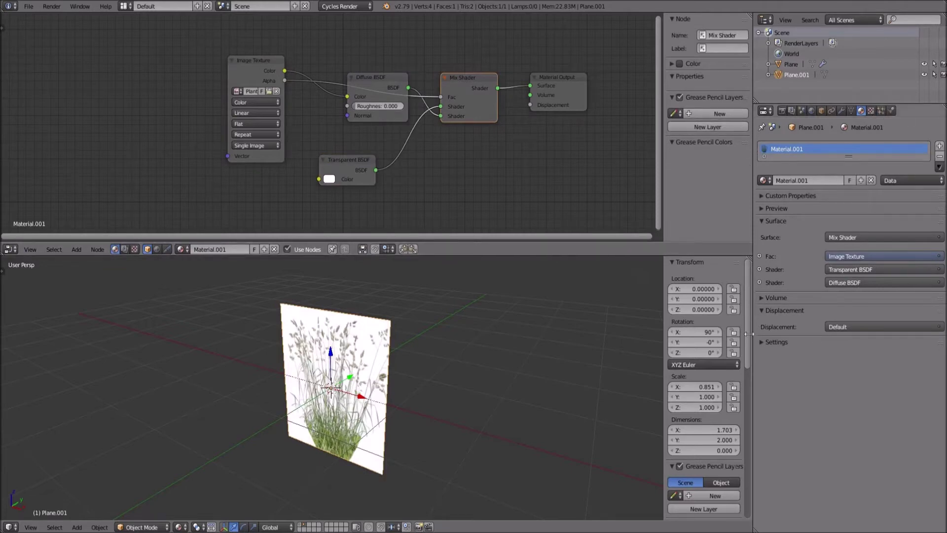
Lower the viewport color alpha in the settings of the grass plane's Material.001
click(844, 110)
click(851, 110)
click(845, 111)
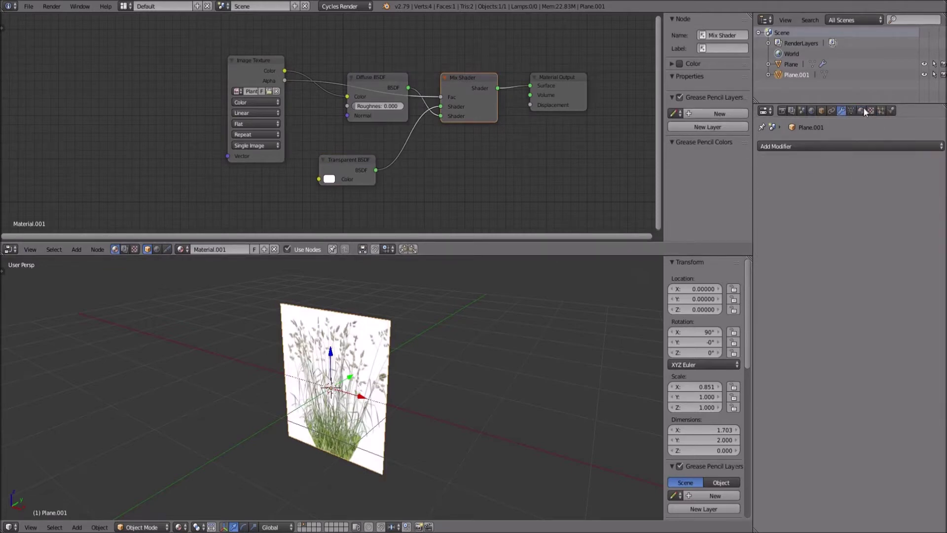
click(863, 110)
click(787, 342)
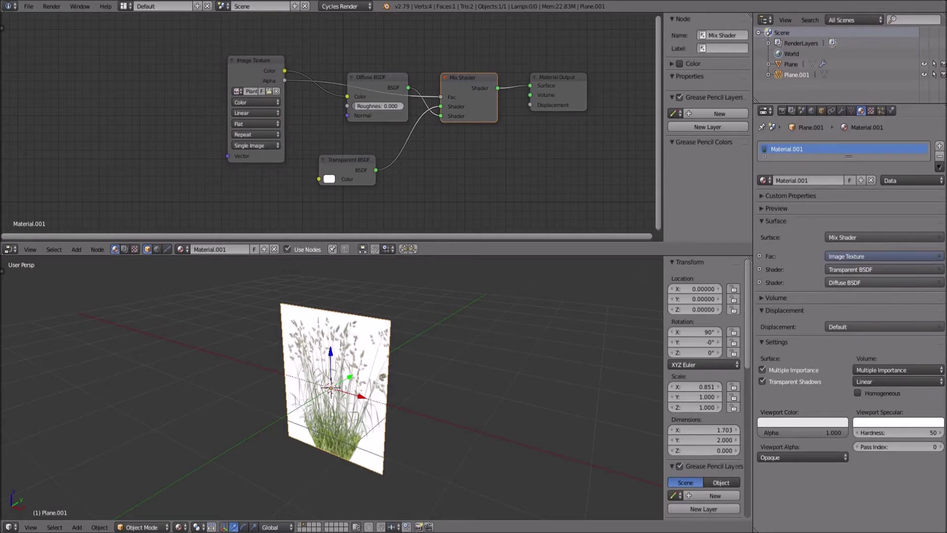
drag(833, 433, 791, 433)
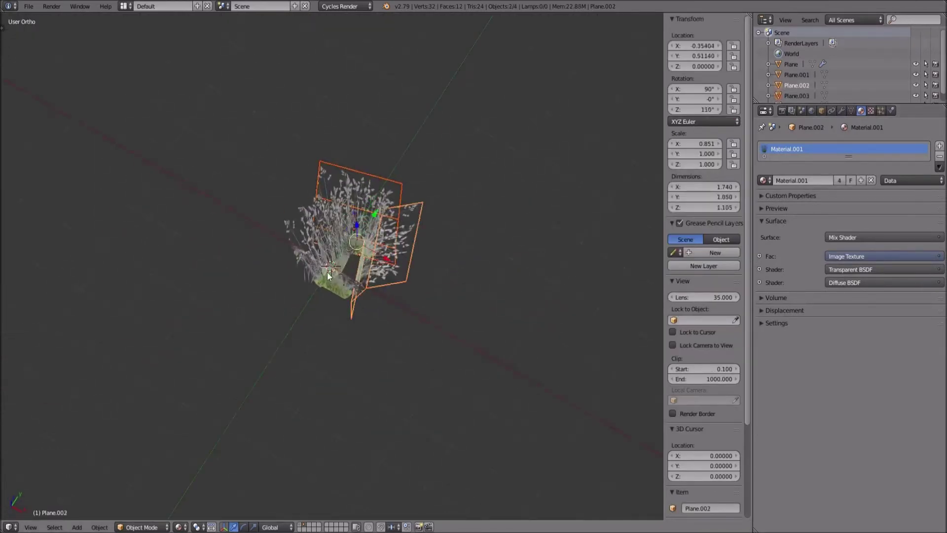
Duplicate the selected grass planes in top view and offset the copies along the Y axis
middle_drag(331, 282, 132, 257)
key(KP_7)
key(shift+d)
key(y)
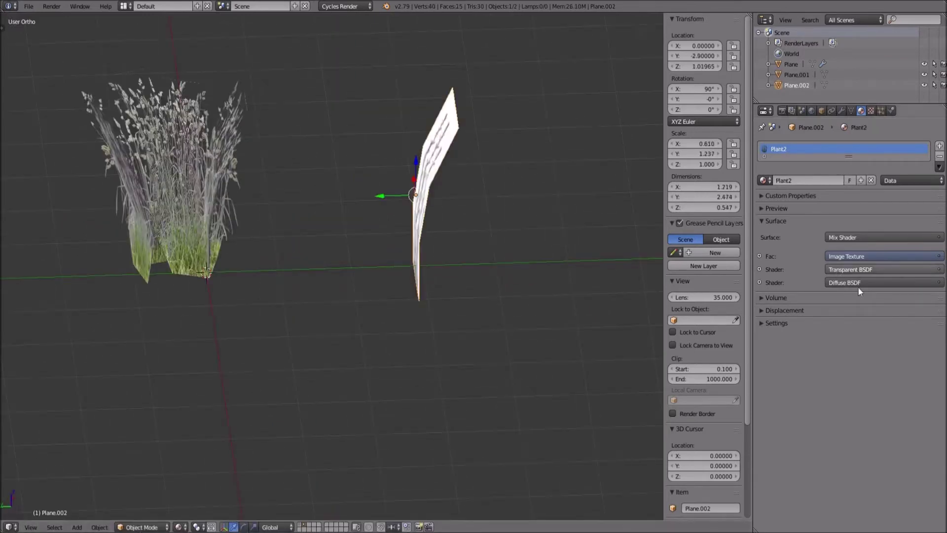
Set the Plant2 material's viewport alpha to 0 and reposition its plane in top view
click(888, 322)
middle_drag(444, 345, 467, 275)
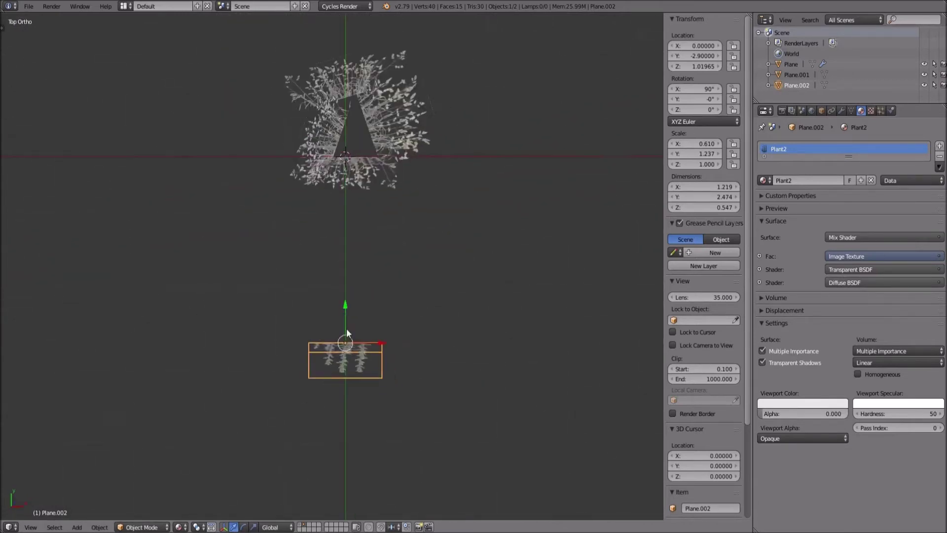
key(g)
click(369, 344)
Move the plant plane's geometry vertically along Z and leave Edit Mode
key(Tab)
middle_drag(421, 401, 347, 321)
key(Tab)
key(g)
key(z)
click(337, 63)
key(Tab)
middle_drag(337, 64, 590, 197)
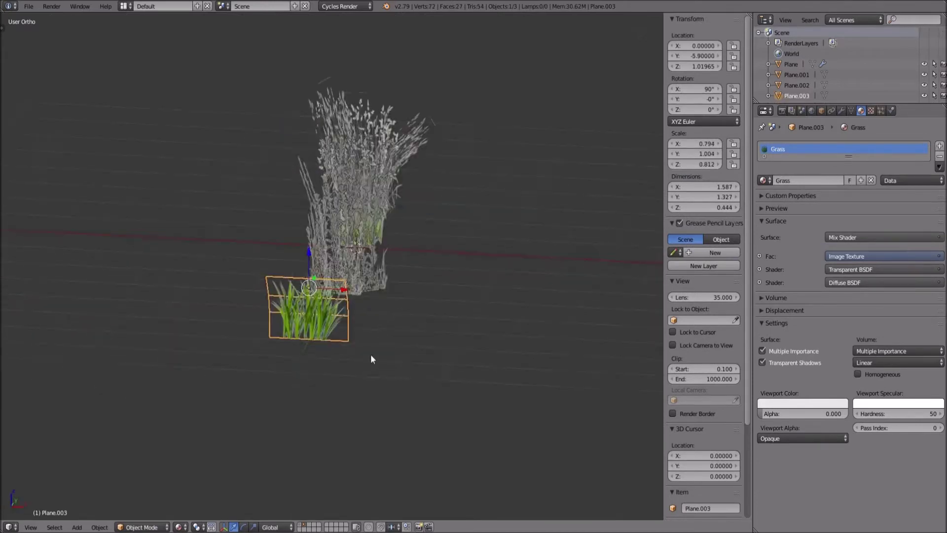
Hide the transform values and shrink the bent green grass plane along Z in front view
middle_drag(371, 354, 490, 330)
key(n)
key(KP_3)
key(KP_1)
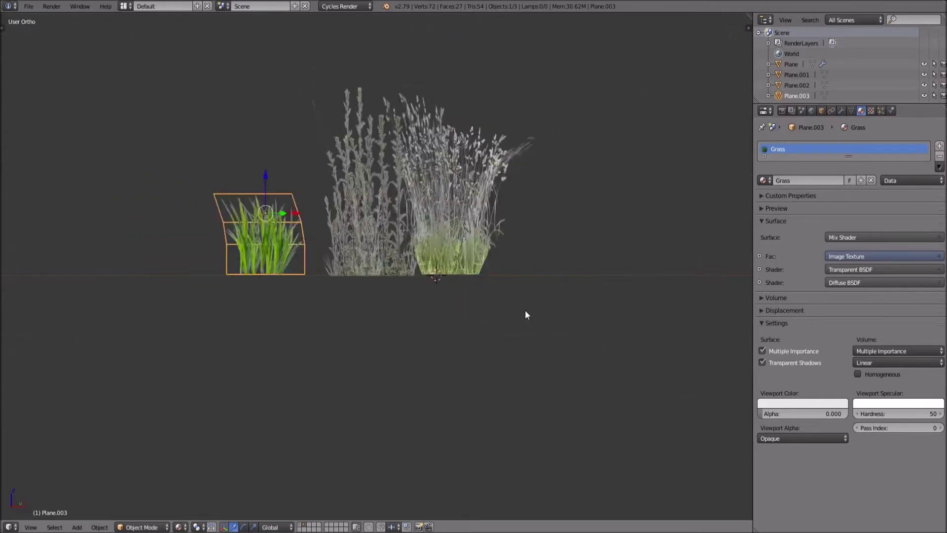
scroll(552, 251, up, 3)
key(s)
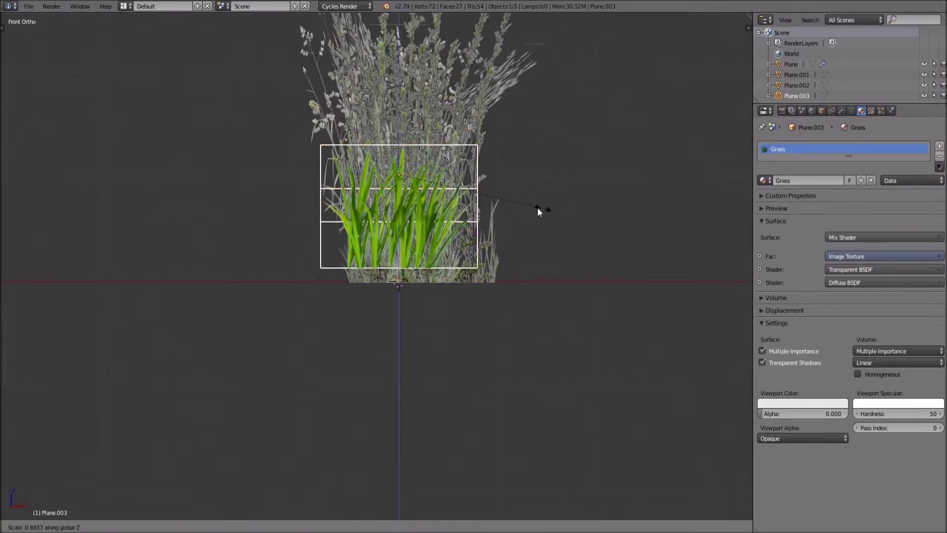
click(520, 205)
Lower the green grass plane onto the ground line and narrow it along X to about 0.81
drag(402, 138, 403, 168)
key(s)
key(x)
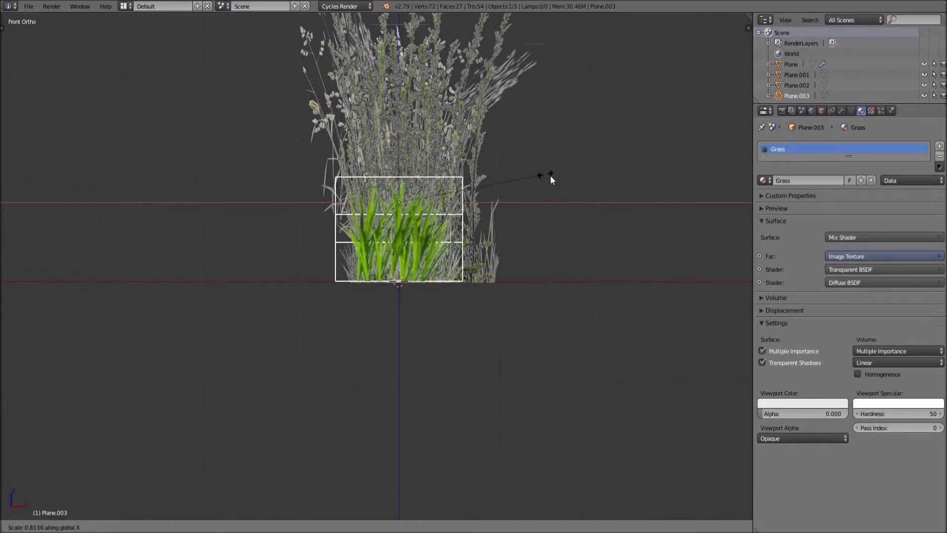
click(545, 193)
middle_drag(545, 194, 521, 206)
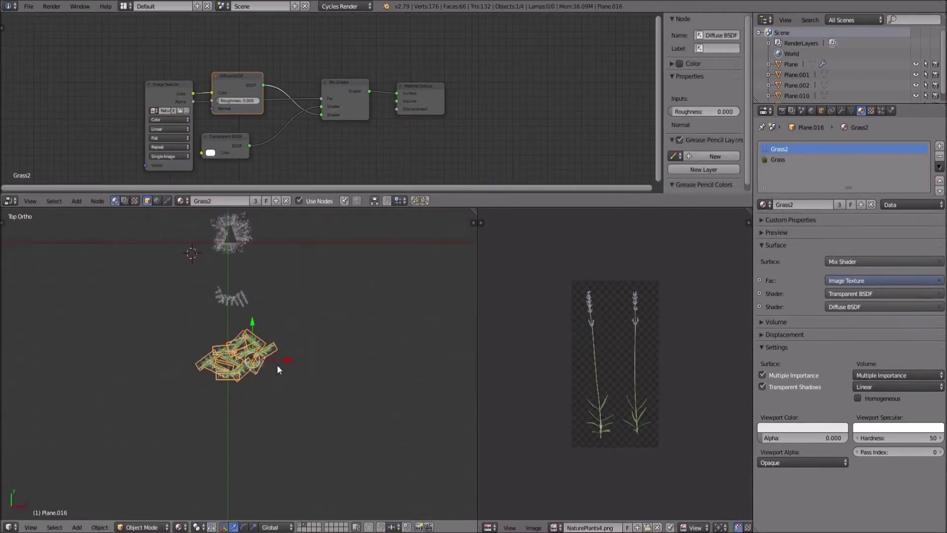
Duplicate the selected grass in top view to build a second grass clump beside the first
middle_drag(286, 288, 332, 245)
scroll(332, 245, up, 5)
right_click(277, 321)
middle_drag(277, 325, 262, 370)
key(KP_7)
shift+middle_drag(325, 300, 295, 345)
scroll(296, 346, up, 2)
key(shift+d)
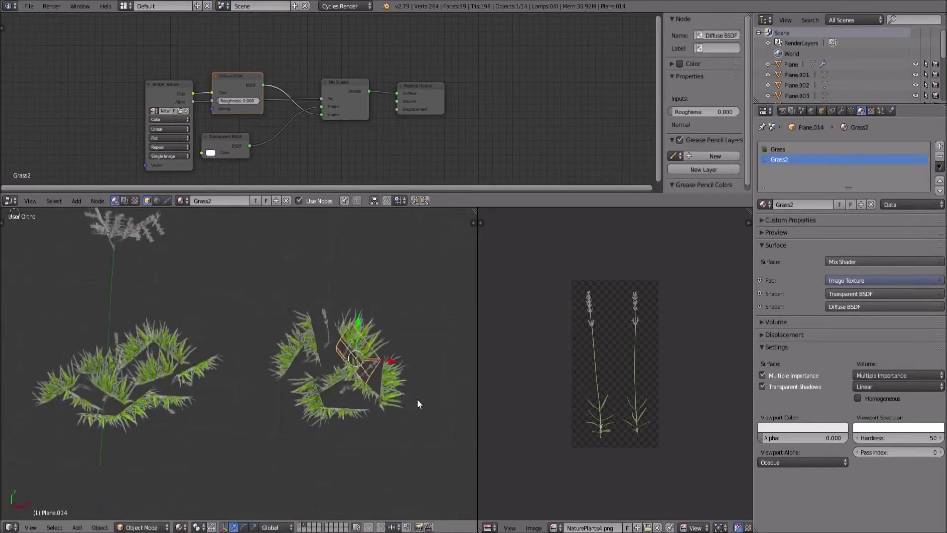
middle_drag(417, 404, 412, 363)
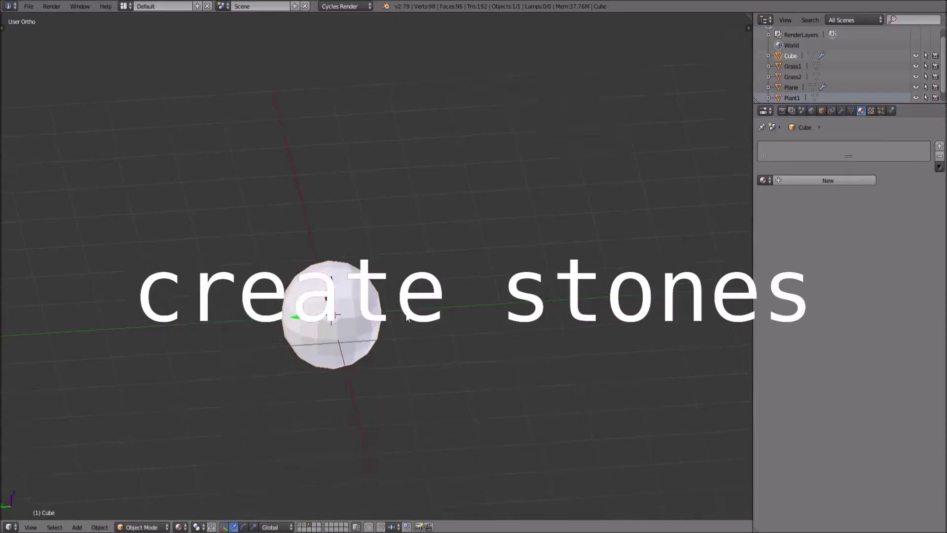
Reduce the cube's viewport subdivision by one level and apply its subdivision modifier
middle_drag(407, 318, 434, 329)
shift+middle_drag(434, 328, 387, 290)
scroll(386, 290, up, 2)
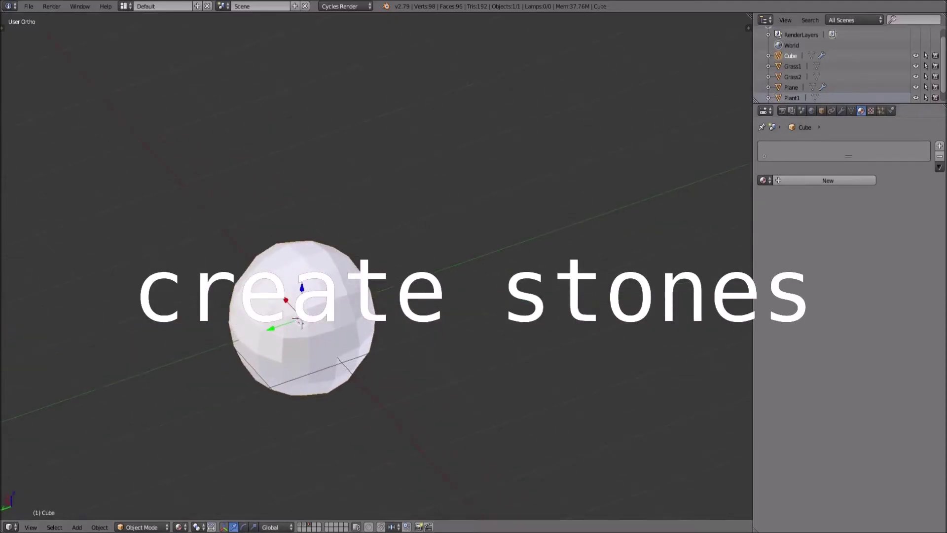
click(841, 111)
click(767, 215)
shift+middle_drag(395, 258, 228, 218)
click(833, 178)
Select an outer side vertex of the rounded cube in Edit Mode and enable proportional editing
key(Tab)
scroll(281, 221, up, 3)
key(ctrl+Tab)
click(278, 220)
right_click(235, 211)
key(KP_3)
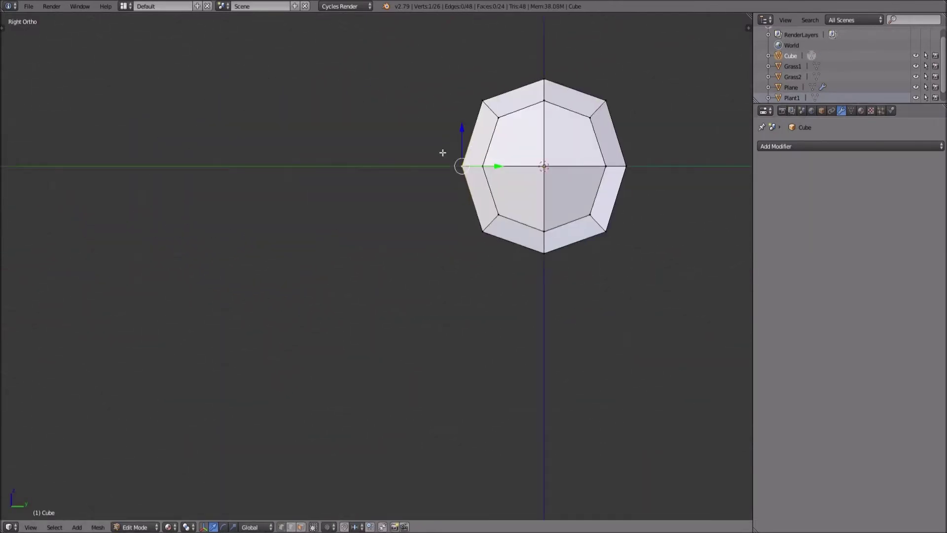
key(g)
right_click(371, 219)
click(331, 526)
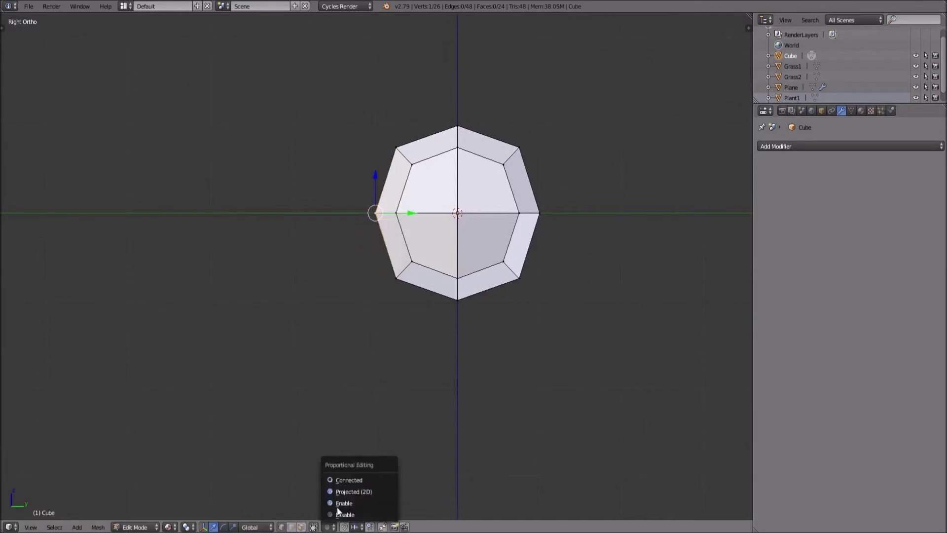
click(341, 503)
Pull vertices with smooth proportional falloff to shape the rounded cube into a rough stone and return to Object Mode
scroll(391, 160, down, 2)
key(g)
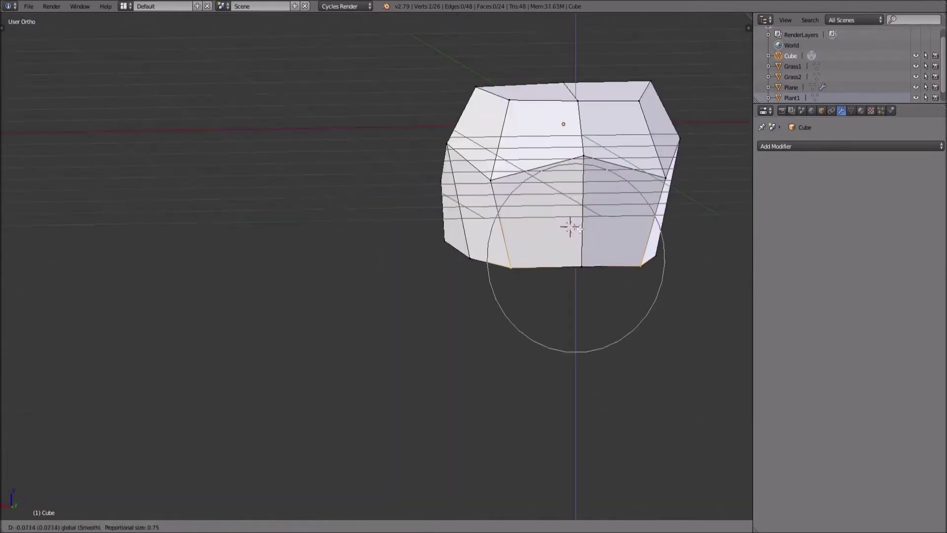
click(579, 230)
key(Tab)
middle_drag(577, 229, 321, 270)
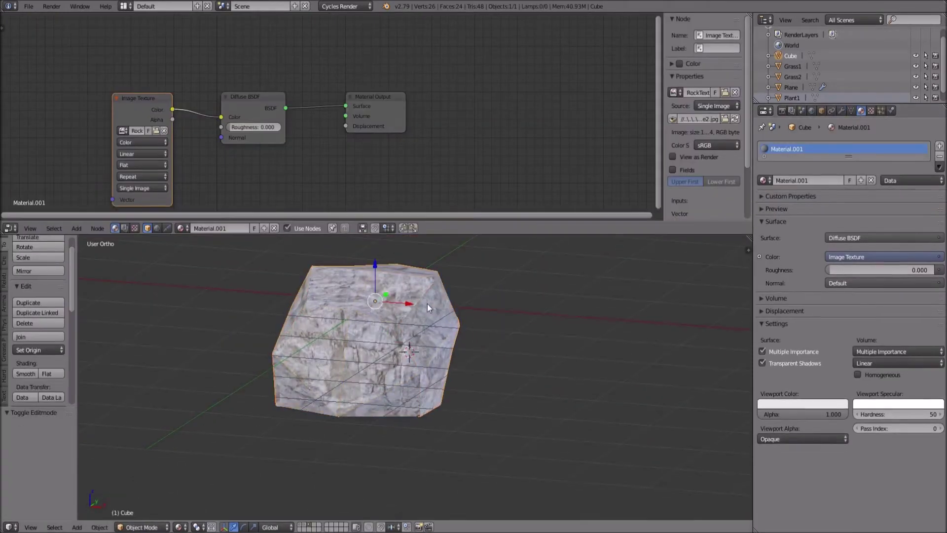
Duplicate the rock-textured stone and place the copy away from the original along negative Y
mouse_move(427, 304)
middle_down()
mouse_move(384, 295)
mouse_move(324, 335)
mouse_move(305, 373)
mouse_move(344, 392)
mouse_move(516, 395)
mouse_move(562, 357)
mouse_move(577, 318)
mouse_move(529, 383)
mouse_move(547, 282)
mouse_move(432, 302)
middle_up()
scroll(387, 392, up, 4)
middle_drag(382, 373, 560, 444)
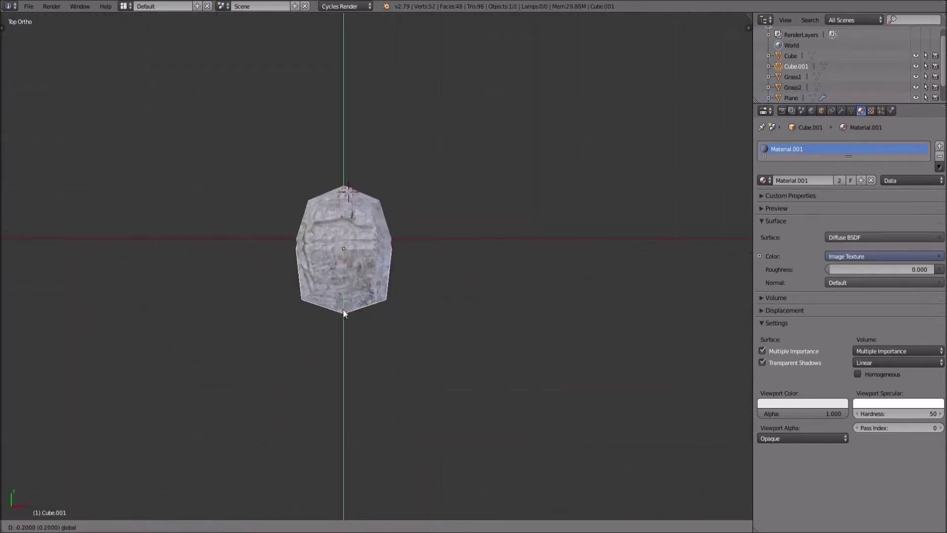
click(339, 375)
scroll(343, 381, down, 4)
middle_drag(343, 381, 301, 316)
Select three upper vertices on one side of the stone copy and pull them up along Z with proportional editing
key(Tab)
scroll(420, 310, up, 6)
scroll(301, 318, up, 3)
right_click(301, 337)
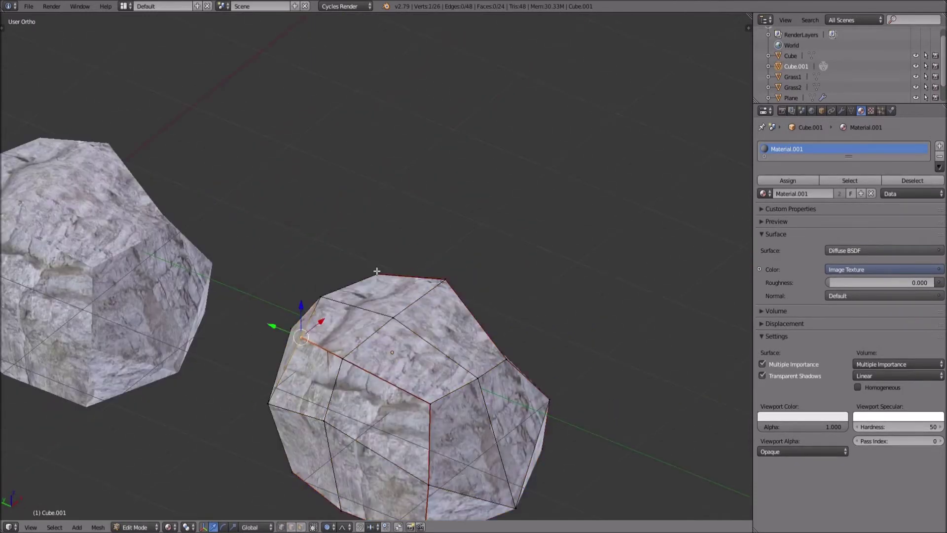
scroll(337, 226, down, 5)
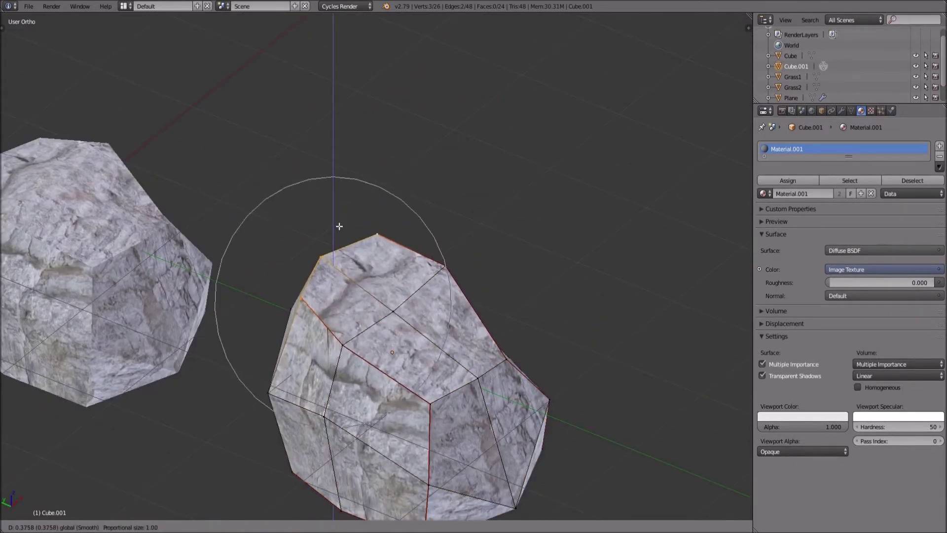
scroll(339, 212, up, 1)
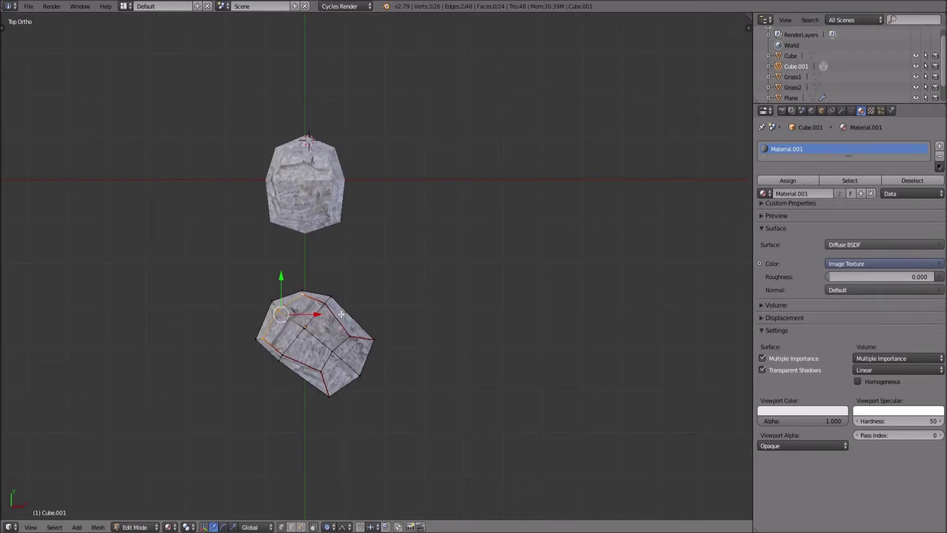
Scale the whole second stone up by about 1.26 in X and Y only
key(a)
key(a)
key(s)
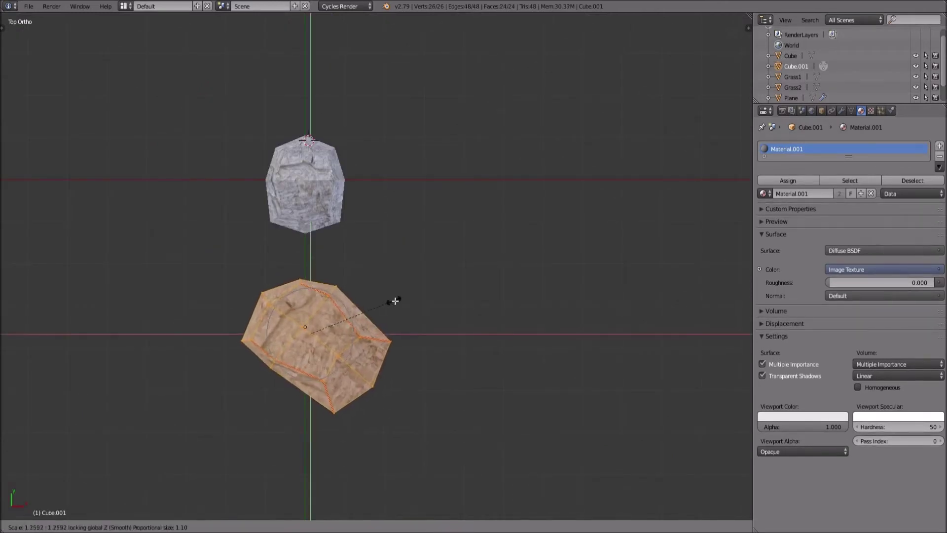
middle_drag(398, 363, 439, 256)
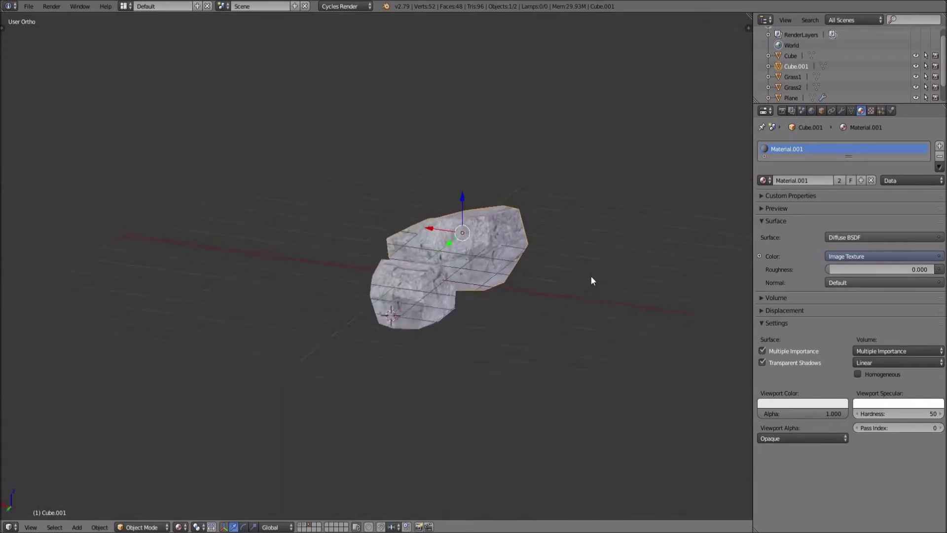
Pull a lower vertex of the third stone outward along Y with proportional editing and return to Object Mode
middle_drag(591, 277, 405, 312)
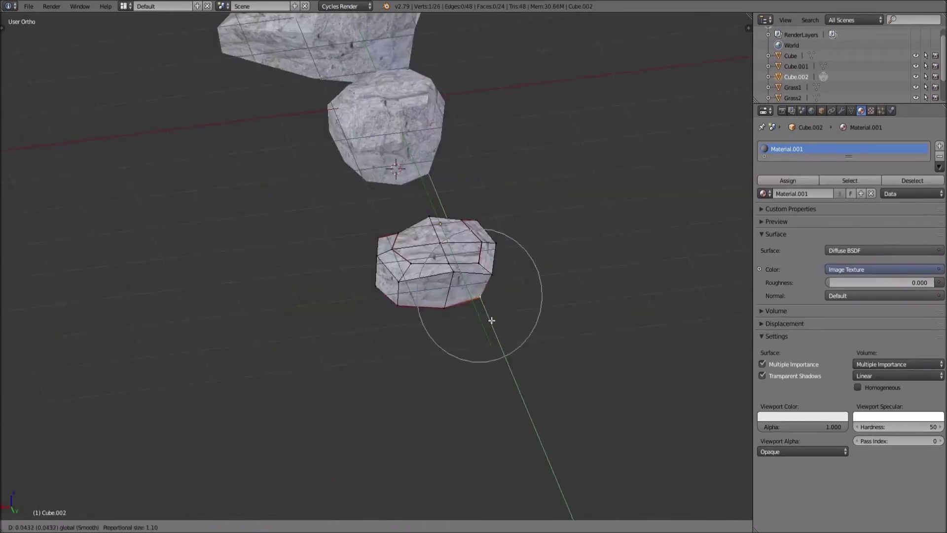
click(502, 337)
key(Tab)
mouse_move(585, 324)
middle_down()
mouse_move(407, 319)
mouse_move(401, 377)
mouse_move(439, 273)
mouse_move(519, 268)
mouse_move(579, 313)
middle_up()
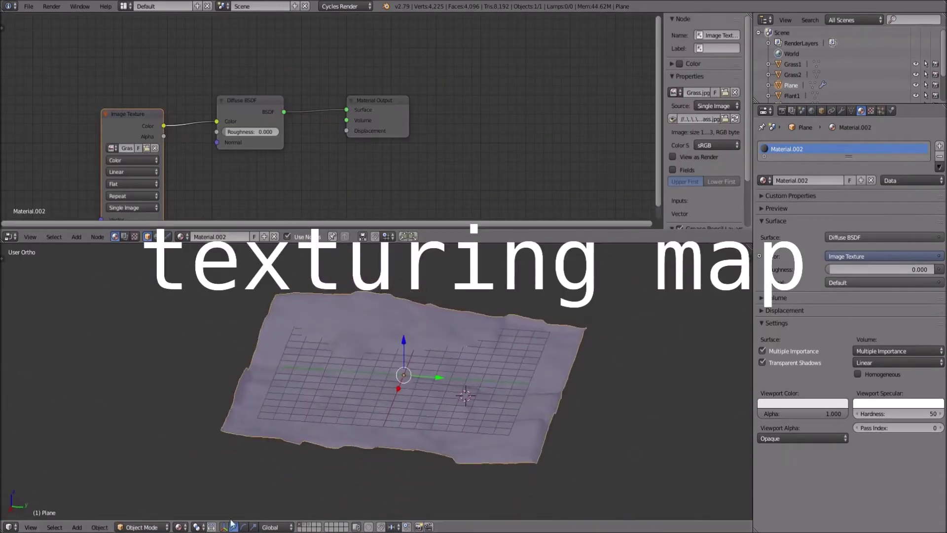
Select the terrain's whole mesh for mapping the grass texture and return to Object Mode
key(a)
key(Tab)
mouse_move(519, 389)
middle_down()
mouse_move(457, 421)
mouse_move(437, 395)
mouse_move(505, 370)
mouse_move(579, 378)
middle_up()
scroll(439, 388, up, 4)
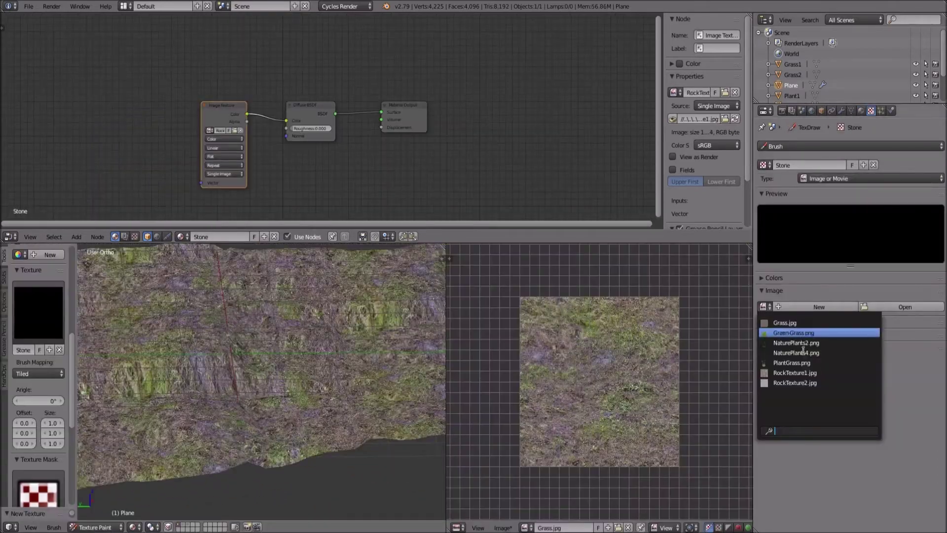
Load RockTexture2.jpg into the Stone brush texture and set its brush mapping to Random
click(813, 383)
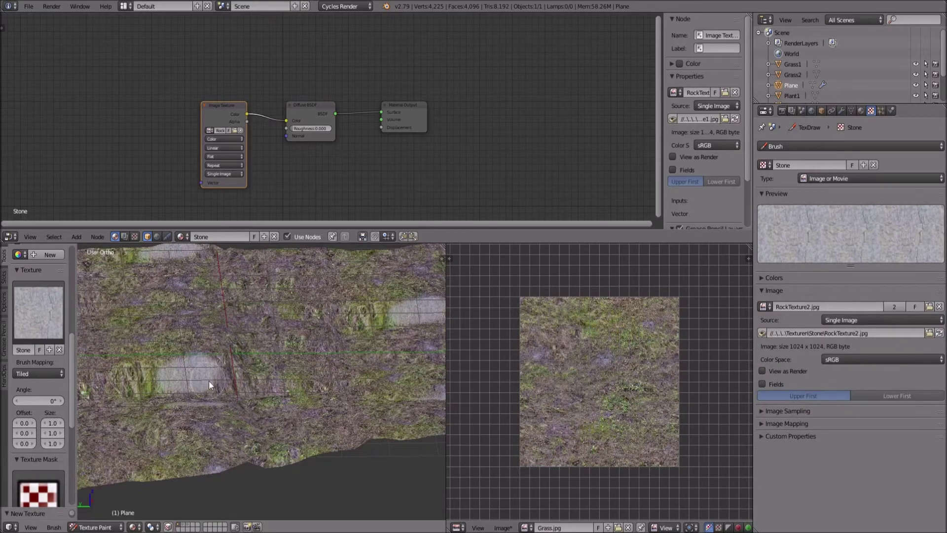
scroll(211, 381, up, 5)
middle_drag(243, 383, 339, 354)
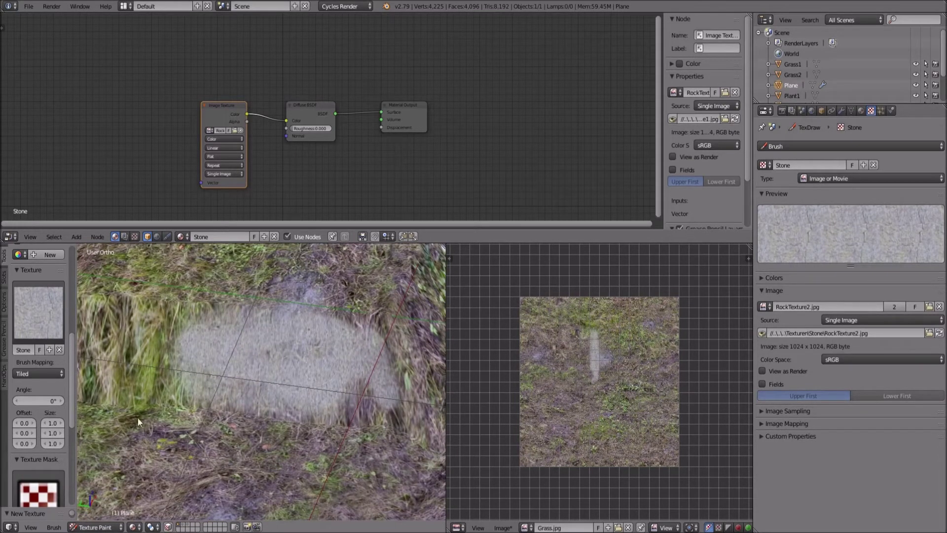
click(58, 325)
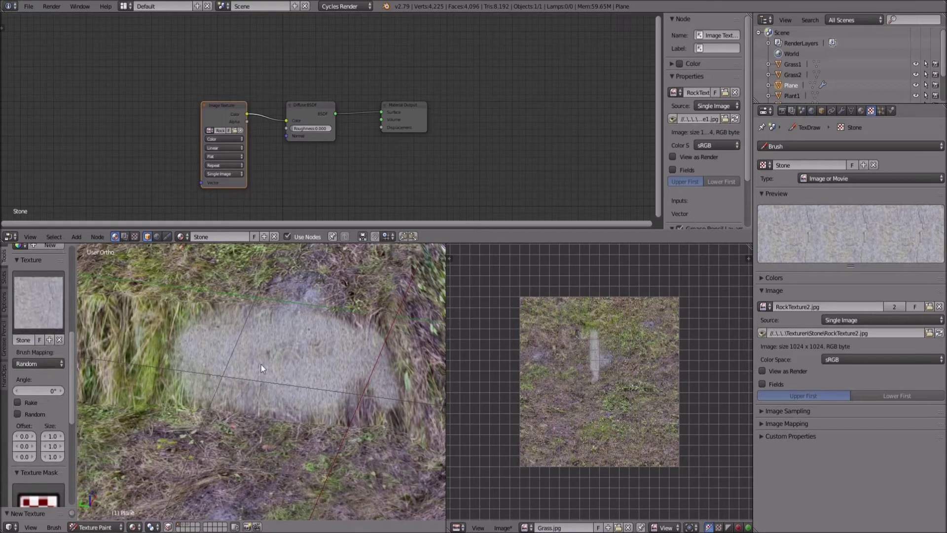
scroll(213, 351, down, 2)
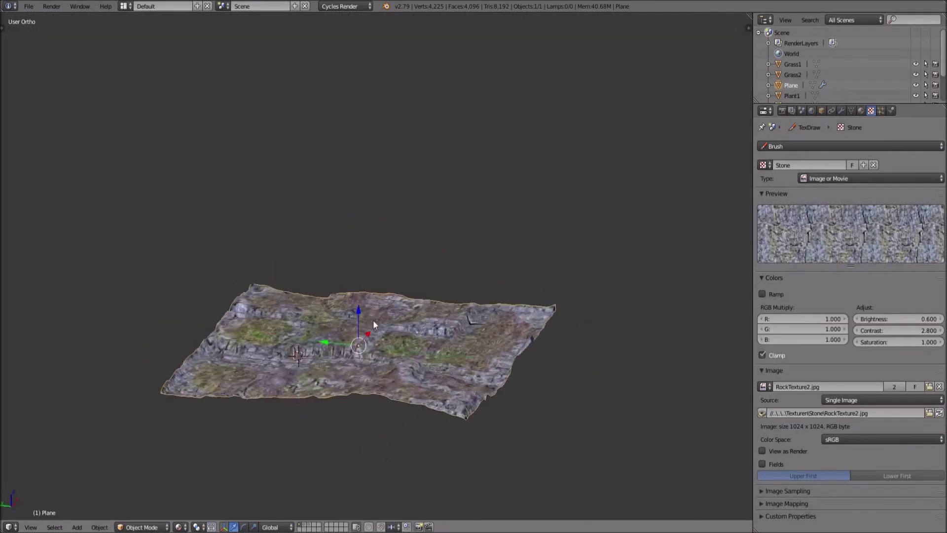
Examine the painted rock and grass areas of the terrain up close and from several angles
middle_drag(372, 319, 487, 363)
scroll(515, 399, up, 4)
scroll(515, 399, down, 2)
middle_drag(434, 305, 511, 368)
scroll(510, 363, up, 5)
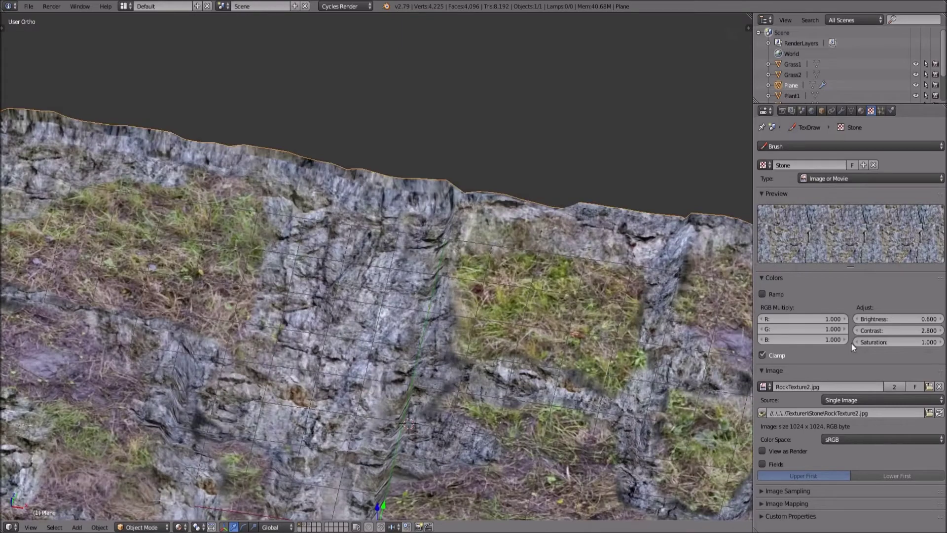
scroll(158, 335, down, 4)
middle_drag(159, 335, 15, 296)
middle_drag(327, 295, 395, 337)
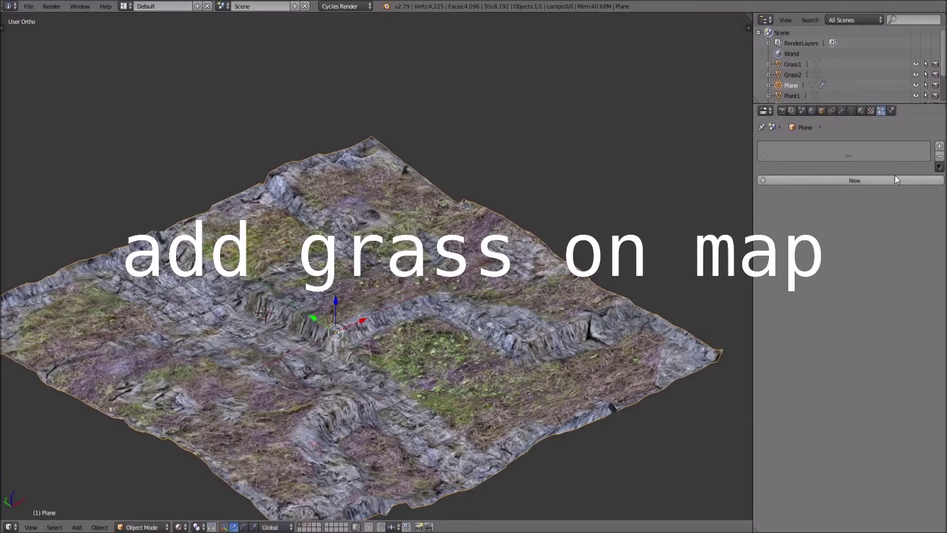
Add a particle system to the terrain plane and set its type to Hair
click(895, 178)
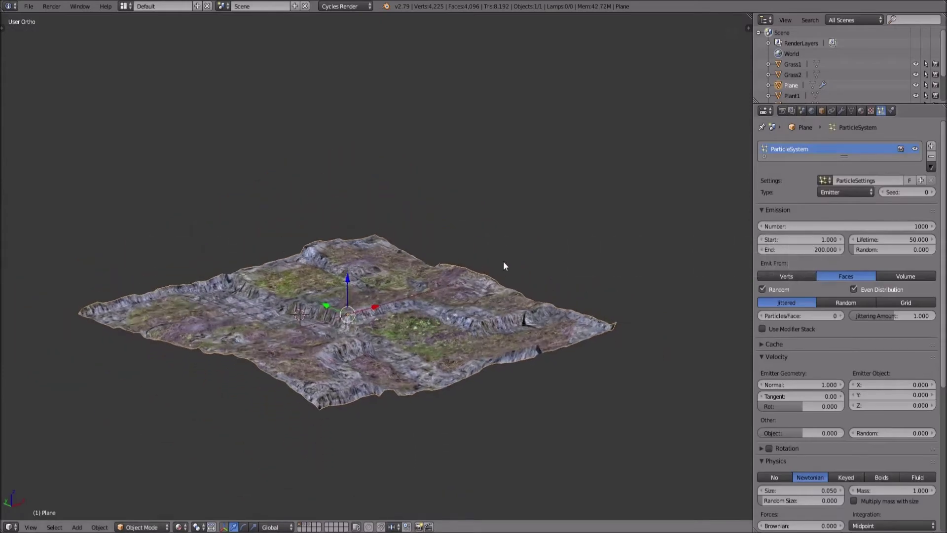
key(alt+a)
middle_drag(503, 261, 477, 252)
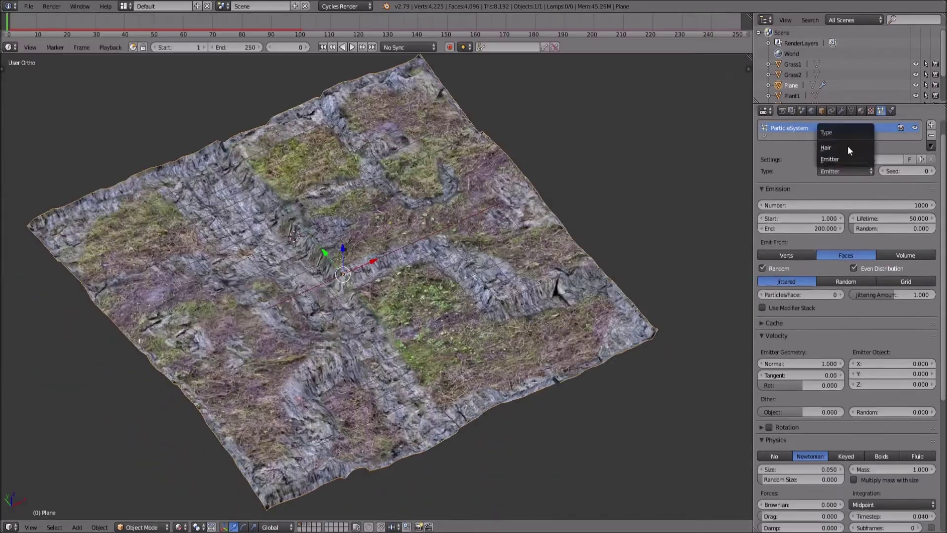
click(847, 146)
middle_drag(427, 281, 624, 268)
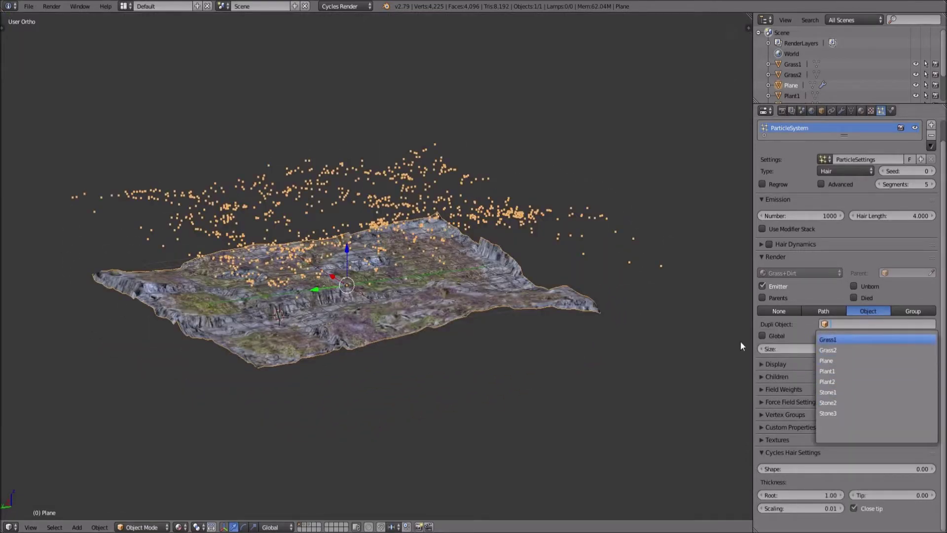
Render the terrain's hair particles as the Grass1 object
key(Return)
middle_drag(449, 284, 338, 324)
scroll(291, 303, up, 5)
mouse_move(291, 303)
middle_down()
mouse_move(291, 274)
mouse_move(532, 265)
mouse_move(483, 296)
middle_up()
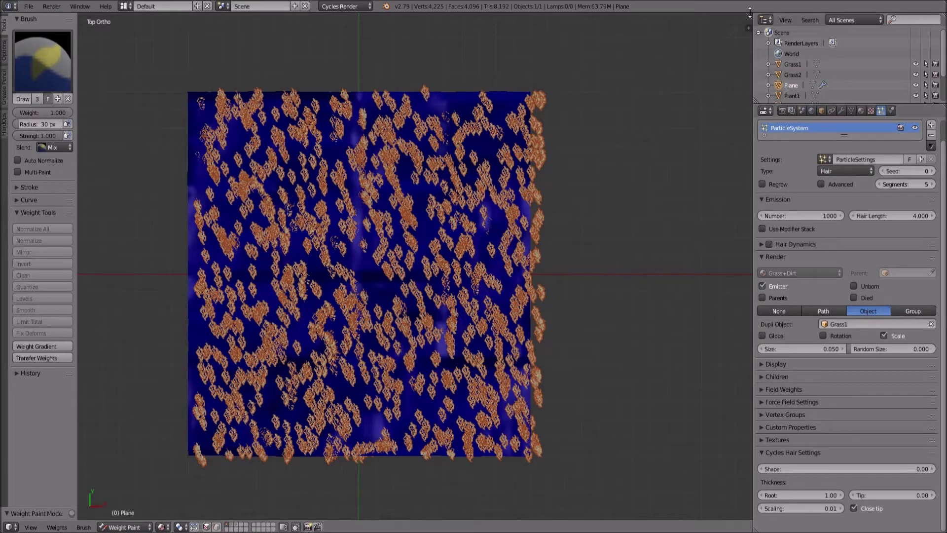
Split the 3D view into two side-by-side views of the terrain for weight painting
drag(748, 27, 437, 247)
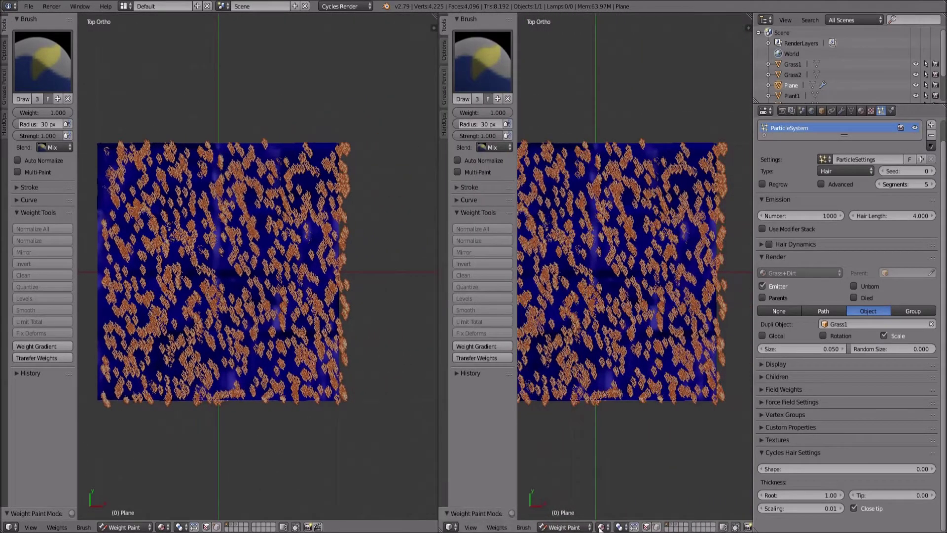
key(ctrl+Tab)
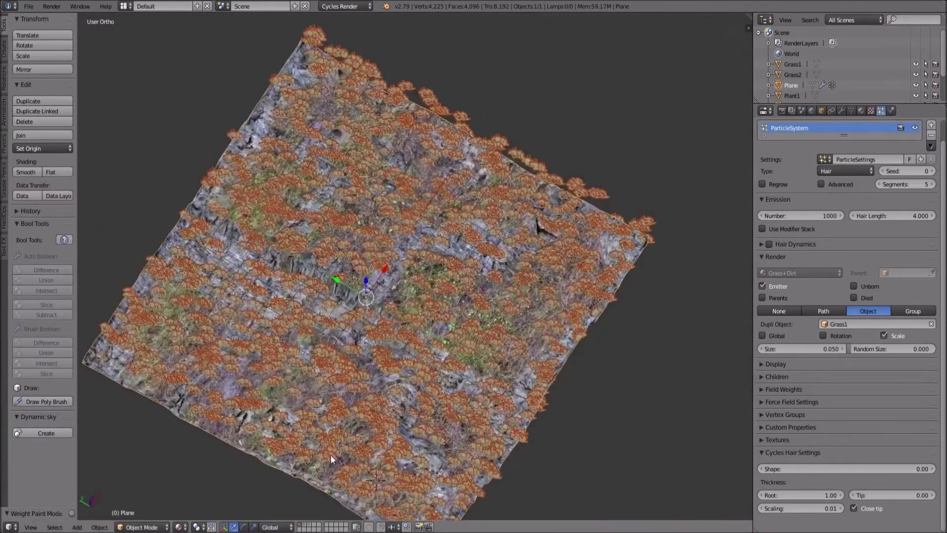
middle_drag(330, 455, 315, 409)
click(163, 529)
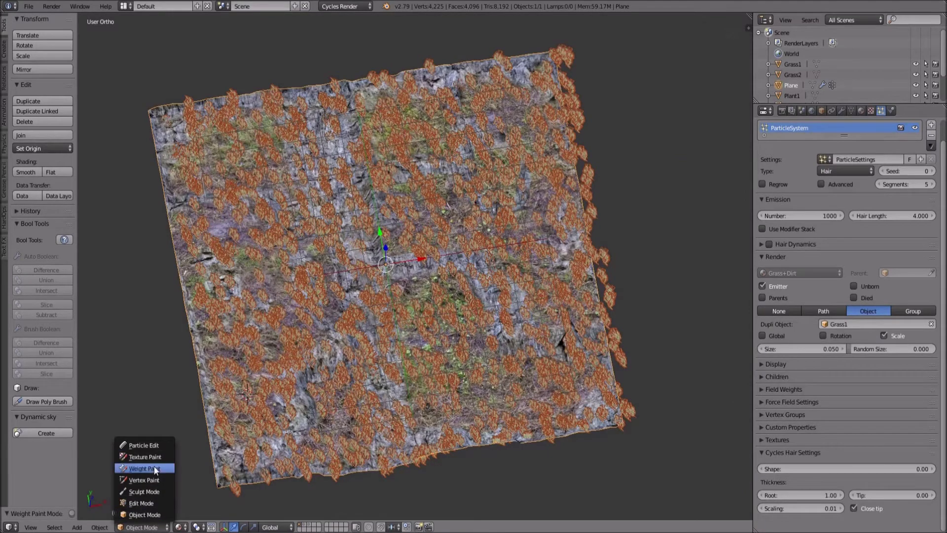
click(155, 469)
click(148, 525)
click(147, 513)
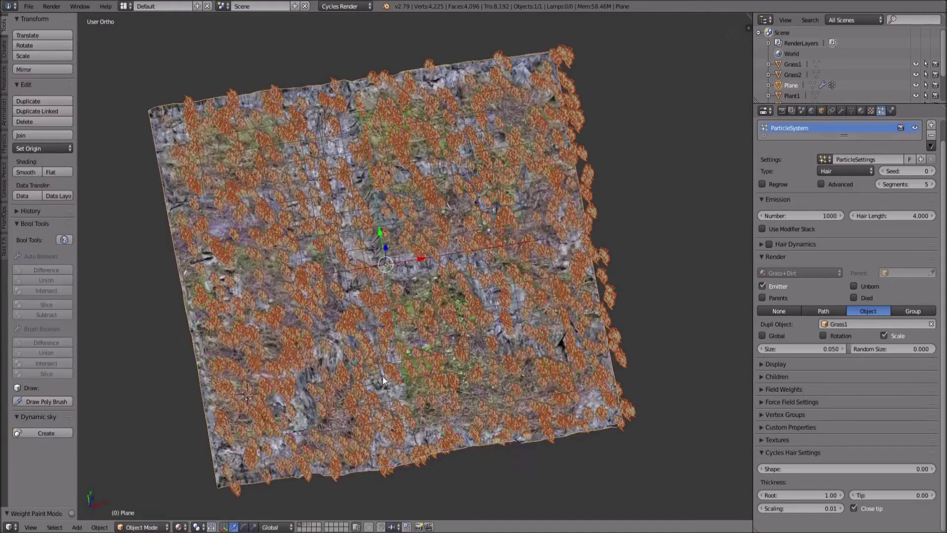
Limit the grass particles' density with the painted vertex group named Group and check their distribution on the terrain
middle_drag(382, 375, 381, 299)
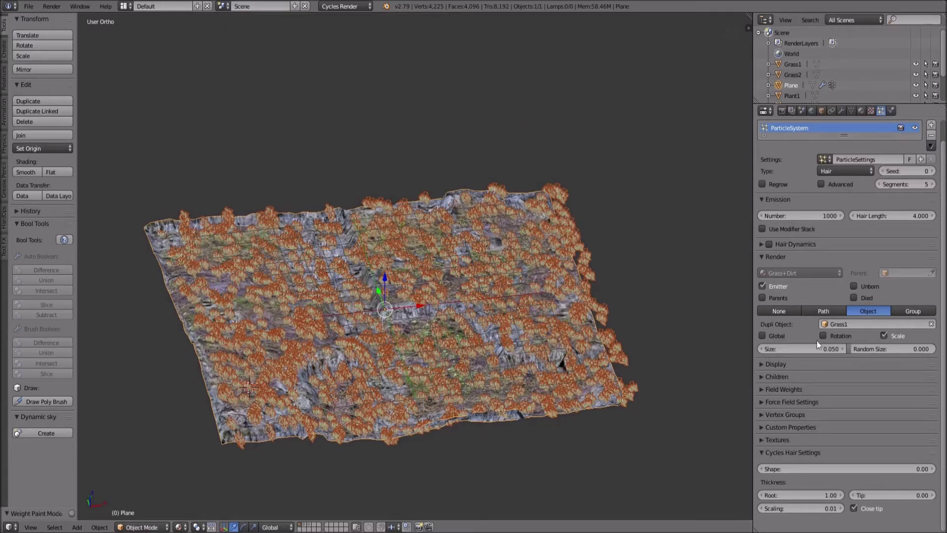
click(779, 377)
click(779, 377)
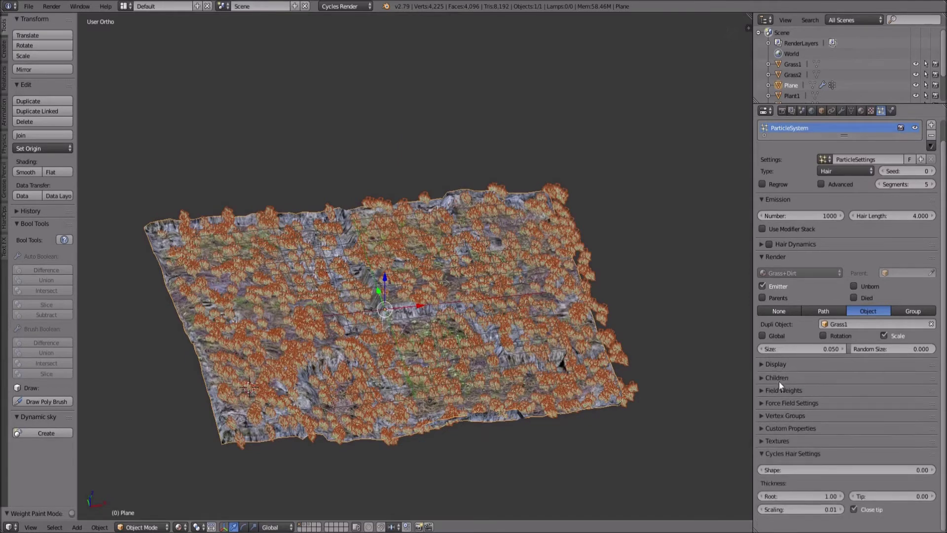
click(784, 414)
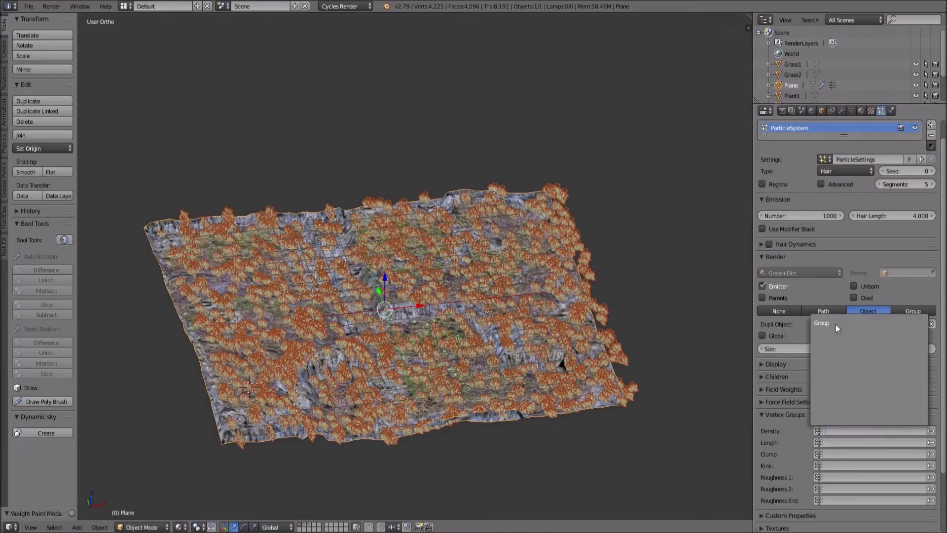
click(833, 323)
middle_drag(442, 366, 711, 337)
scroll(382, 422, up, 6)
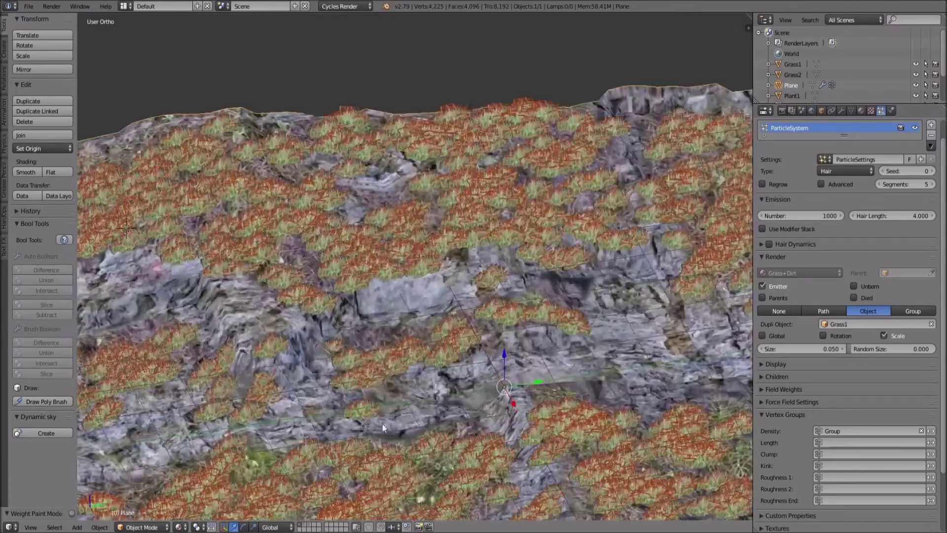
middle_drag(382, 422, 466, 448)
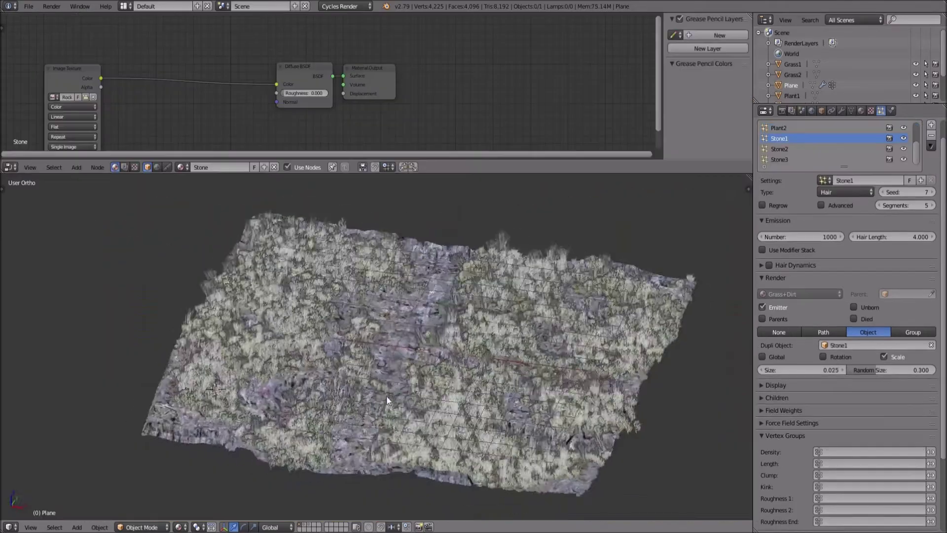
Examine the terrain's scattered grass, plants and stones up close
middle_drag(389, 392, 366, 398)
scroll(367, 398, up, 5)
middle_drag(418, 382, 486, 466)
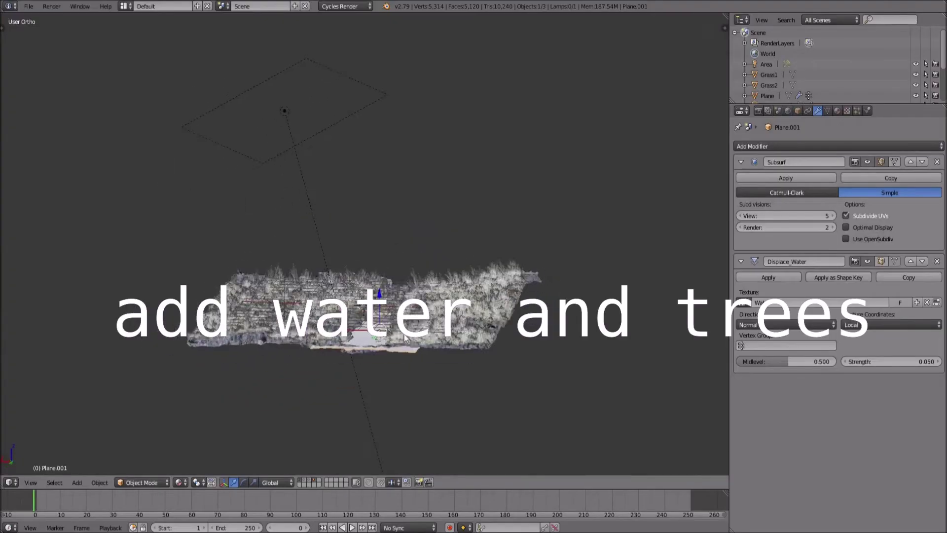
Examine the area lamp above the terrain and the displaced water plane in the valley from several angles
middle_drag(405, 337, 232, 203)
right_click(170, 258)
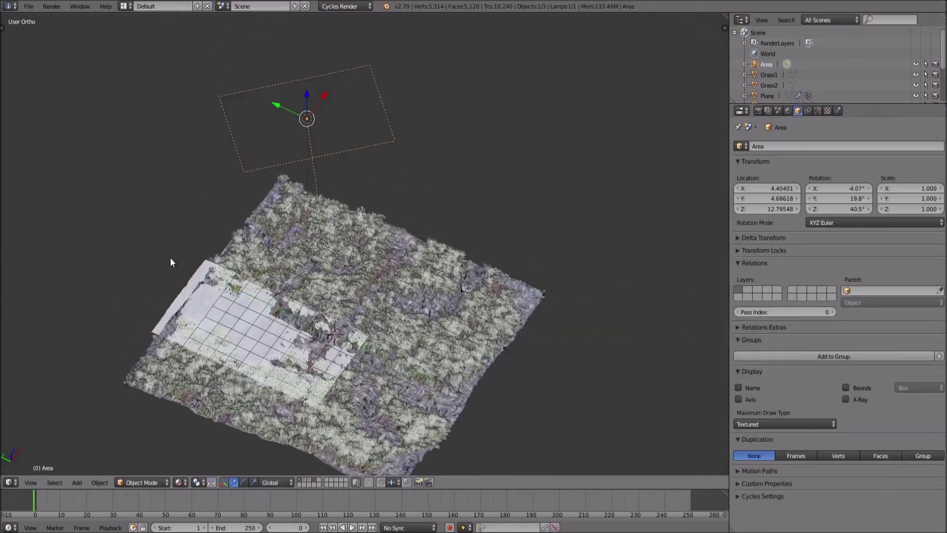
middle_drag(170, 258, 276, 447)
right_click(325, 401)
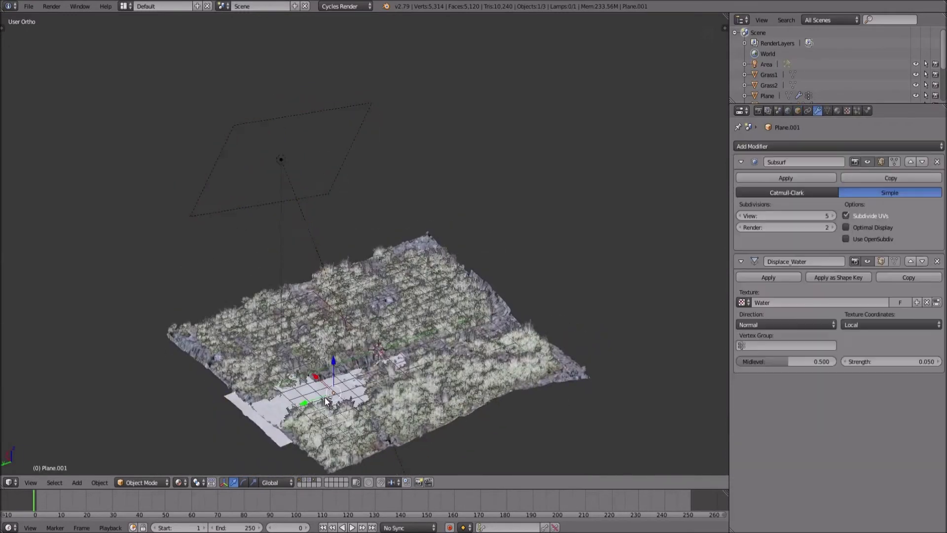
shift+middle_drag(325, 400, 406, 315)
scroll(366, 350, up, 4)
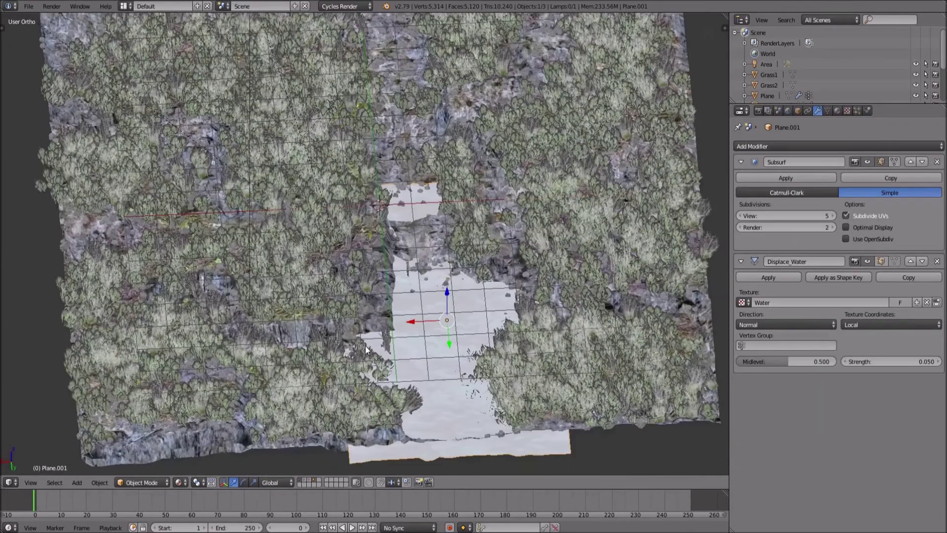
shift+middle_drag(370, 366, 271, 316)
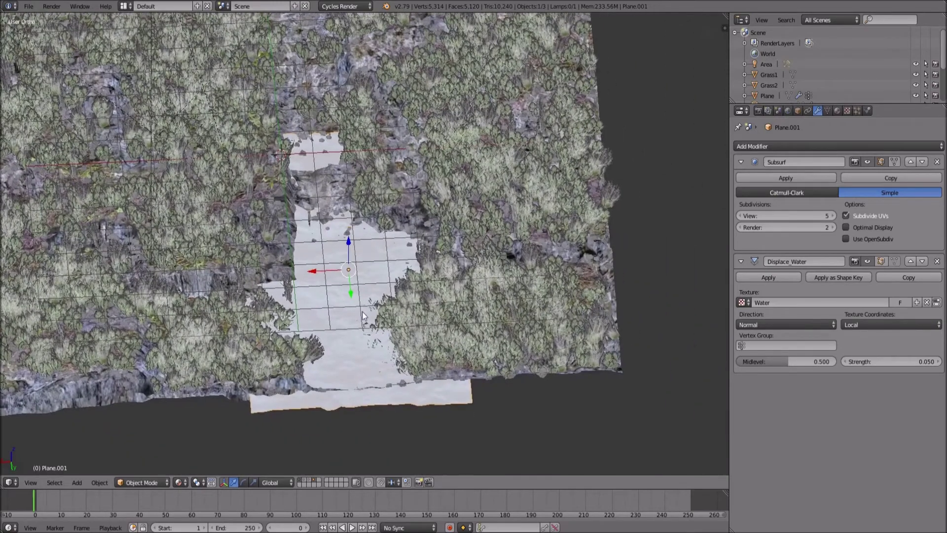
scroll(364, 315, down, 2)
Preview the landscape with rendered shading from above and from a low angle
click(194, 411)
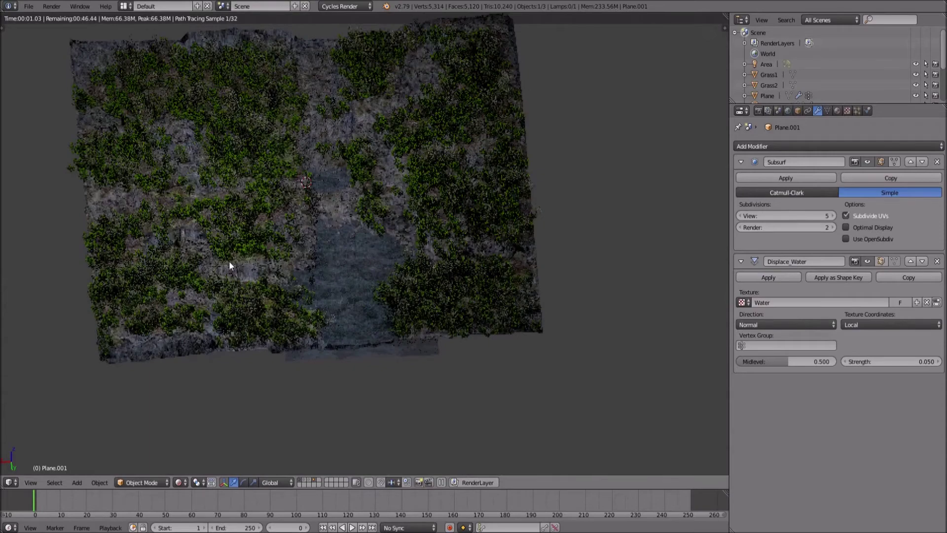
shift+middle_drag(228, 251, 219, 285)
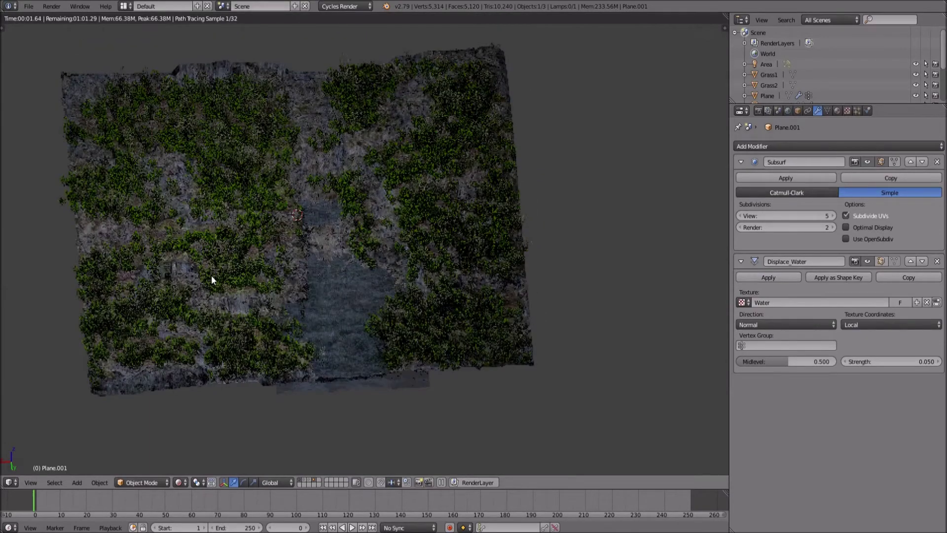
middle_drag(250, 338, 233, 291)
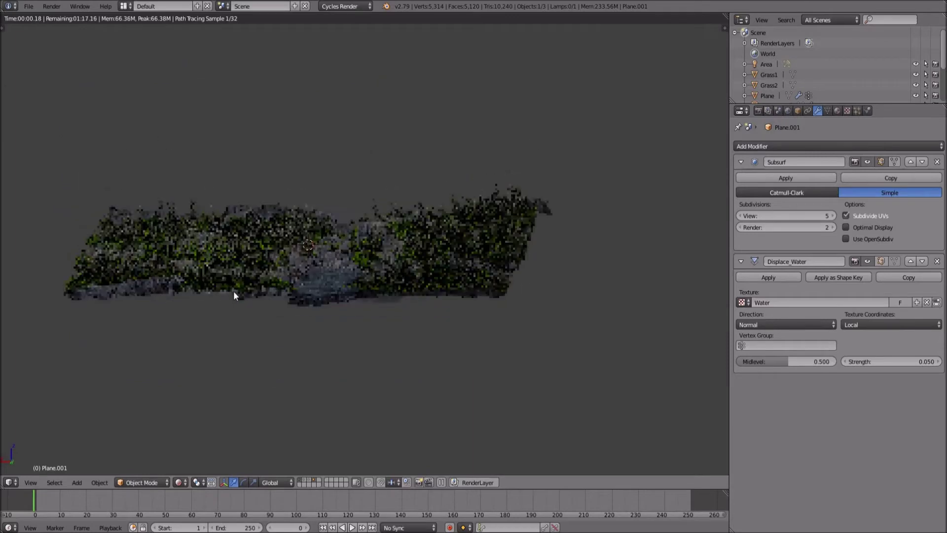
scroll(264, 309, up, 6)
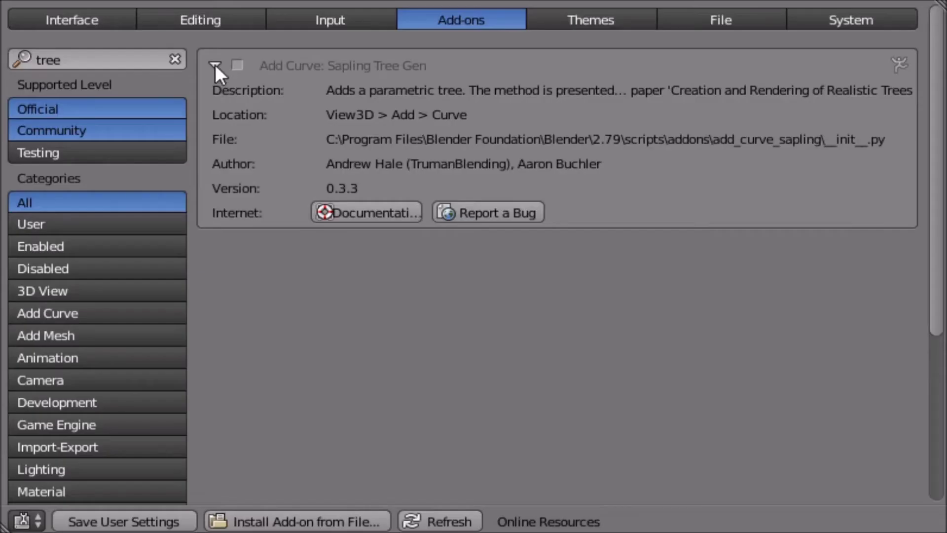
Check the Sapling Tree Gen add-on's details and add a Sapling Tree Gen curve at the origin
click(215, 64)
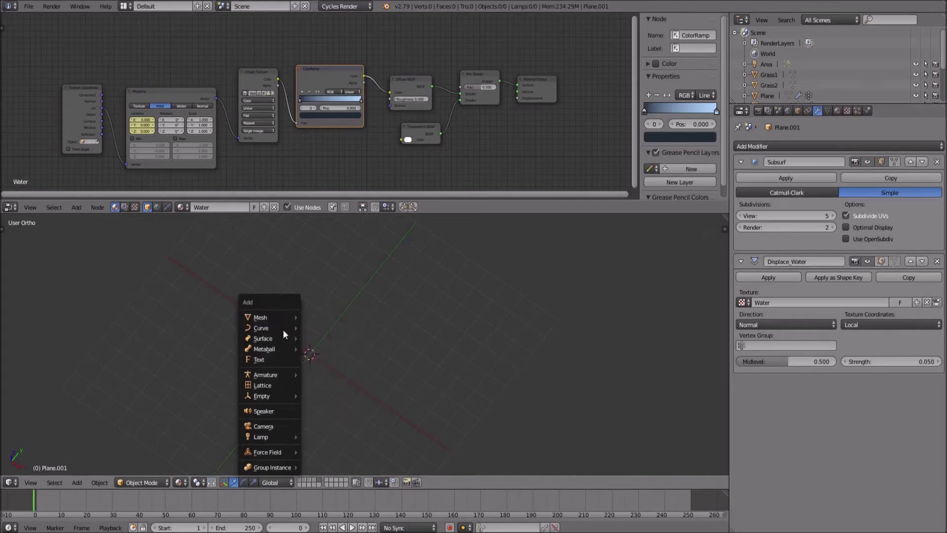
mouse_move(296, 328)
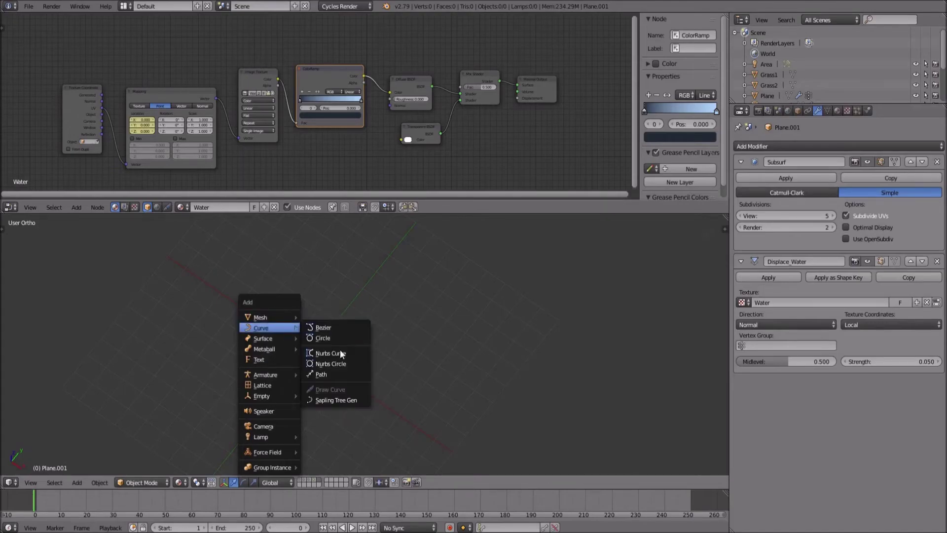
click(336, 401)
Expand the new tree's Sapling: Add Tree options and review its Geometry settings with the tree framed
key(t)
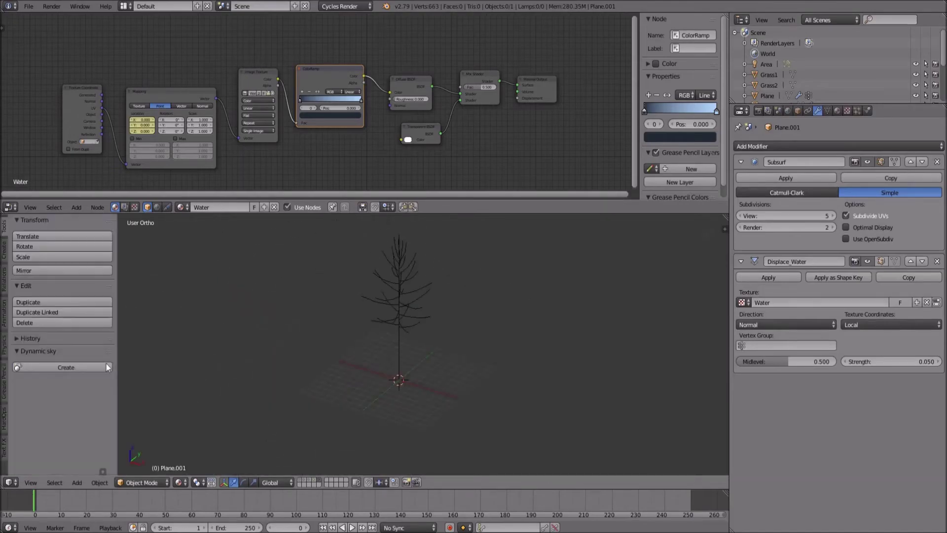
scroll(33, 401, down, 8)
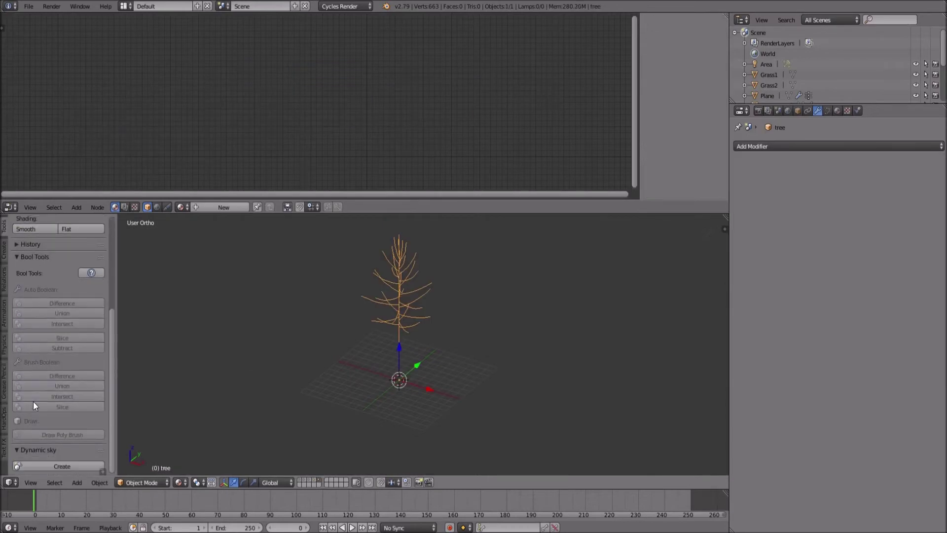
scroll(34, 401, down, 3)
click(104, 472)
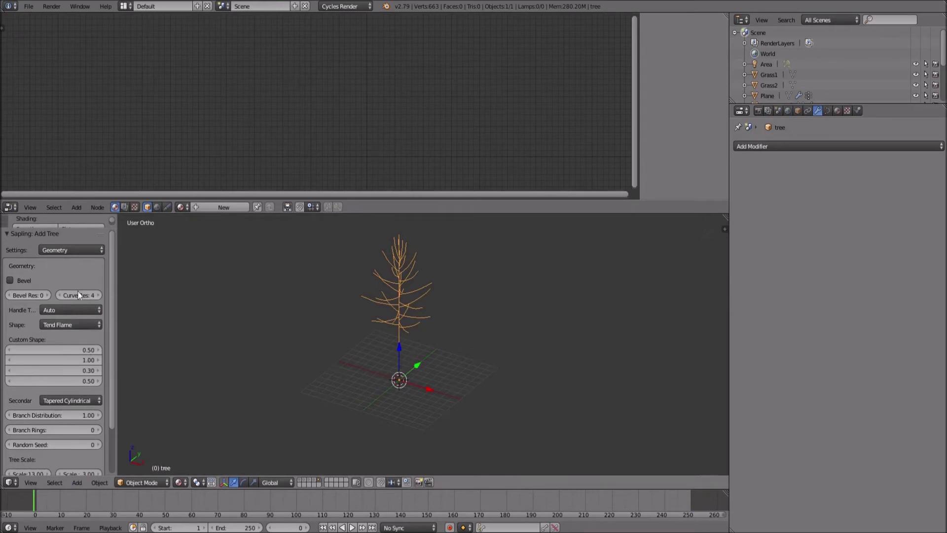
scroll(404, 346, up, 2)
middle_drag(403, 346, 385, 395)
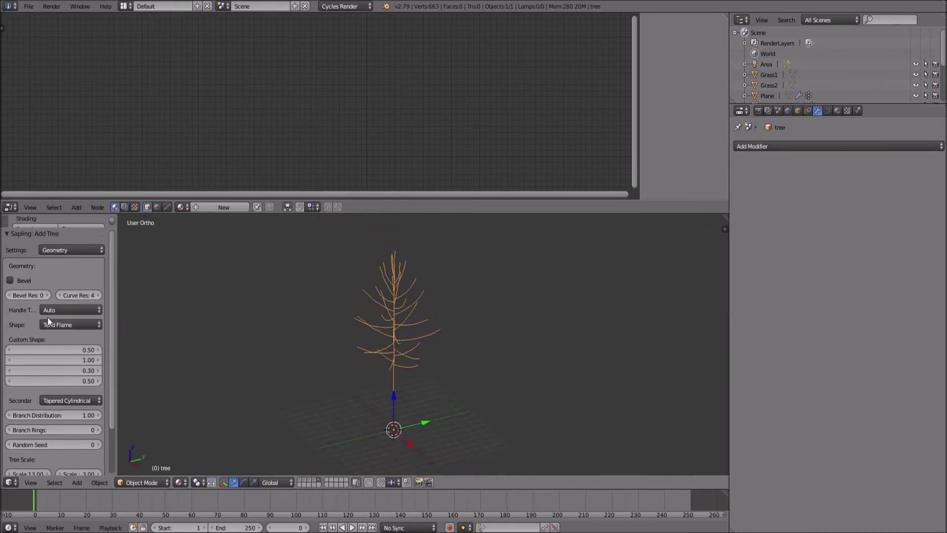
key(KP_Decimal)
click(96, 250)
click(97, 253)
click(81, 248)
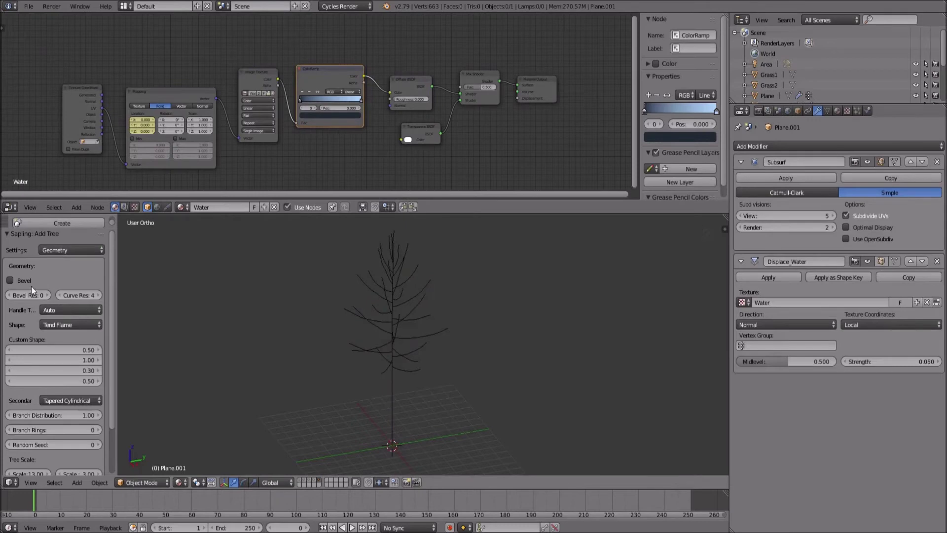
Examine the generated tree's leaves and twigs up close and from several angles
scroll(314, 353, up, 6)
middle_drag(346, 371, 323, 360)
scroll(323, 357, down, 5)
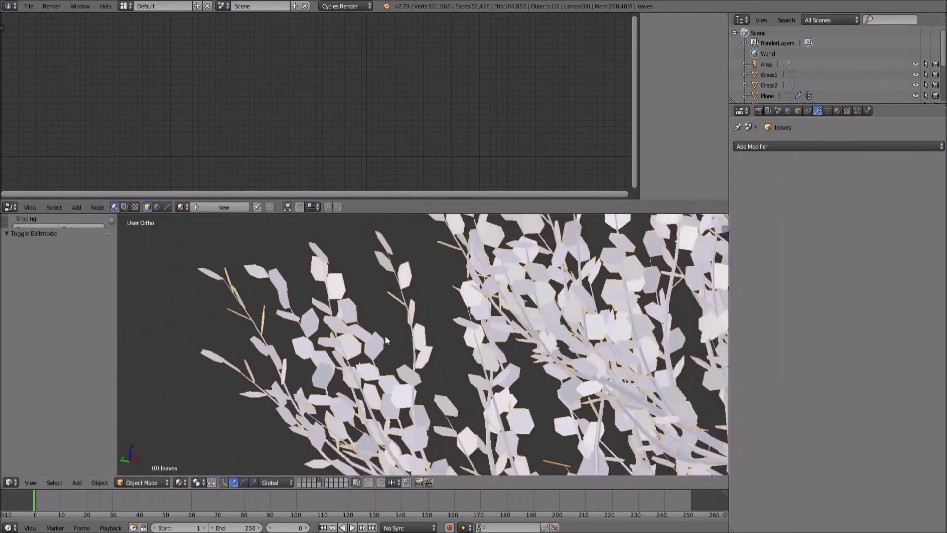
scroll(385, 337, down, 6)
middle_drag(385, 336, 444, 363)
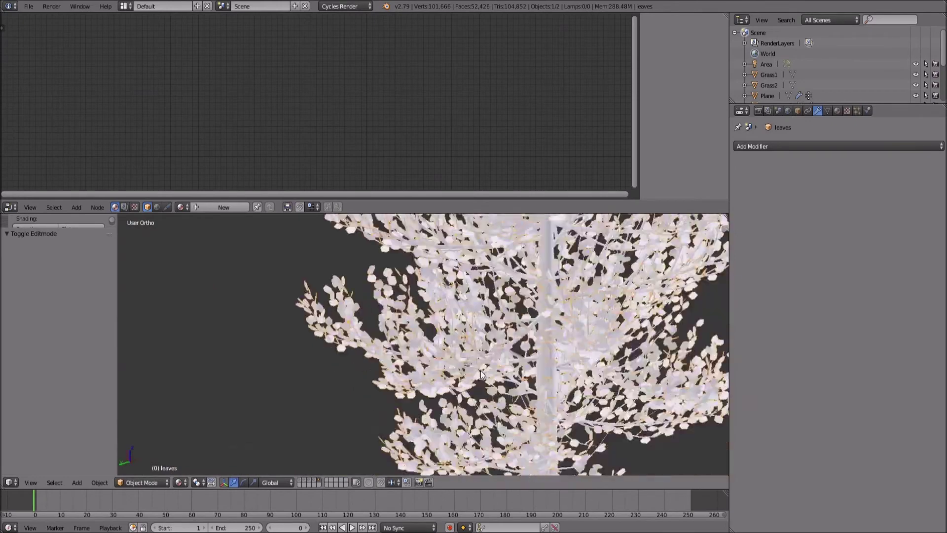
scroll(446, 375, down, 6)
right_click(456, 410)
middle_drag(500, 355, 420, 416)
scroll(327, 357, up, 5)
right_click(326, 358)
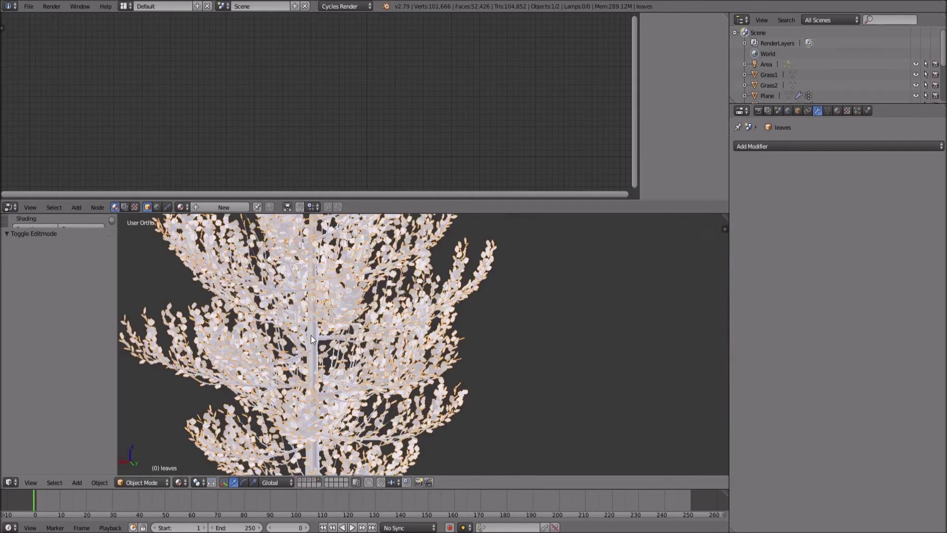
Select the tree's branches and its leaves in turn to inspect them as separate objects
right_click(311, 339)
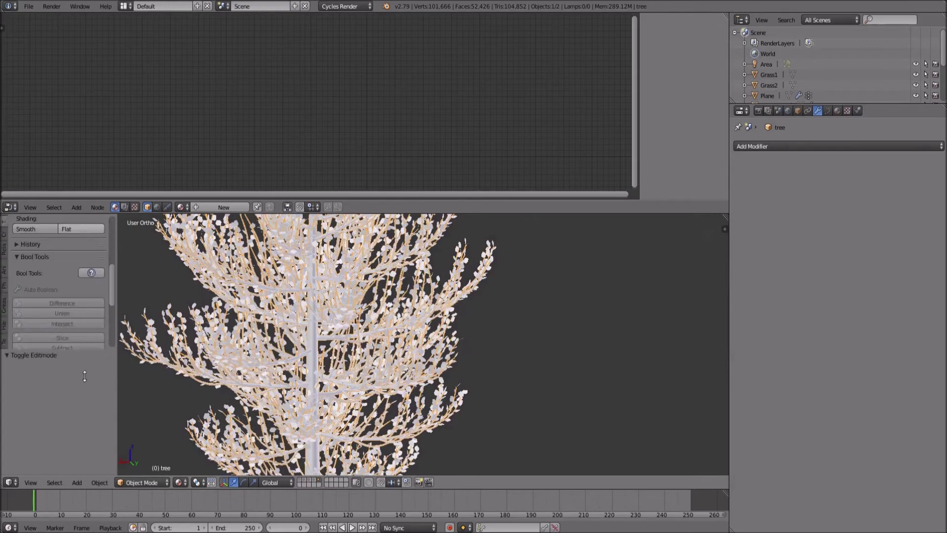
scroll(316, 340, down, 7)
middle_drag(315, 340, 474, 439)
right_click(434, 380)
scroll(440, 378, up, 4)
scroll(425, 389, down, 4)
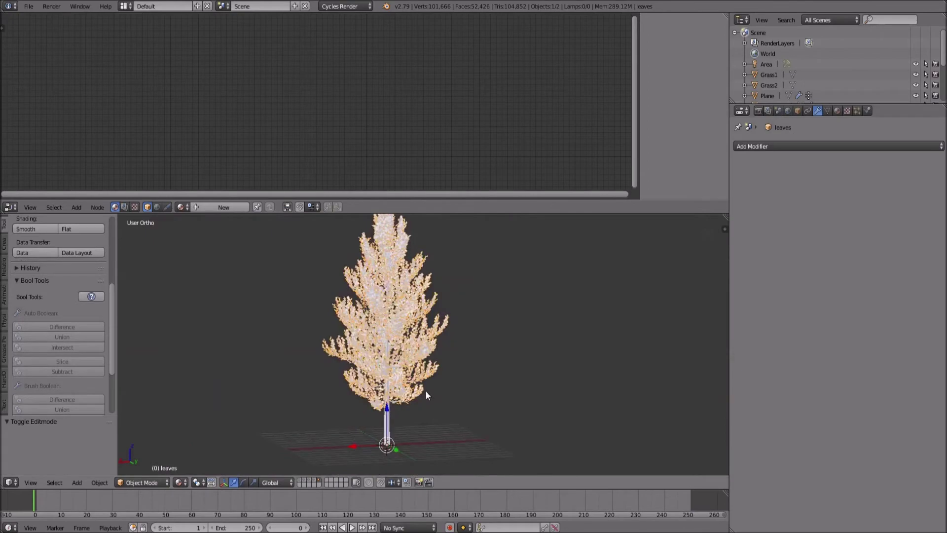
middle_drag(425, 390, 473, 398)
Convert the tree's trunk and branch curve to a mesh
right_click(459, 380)
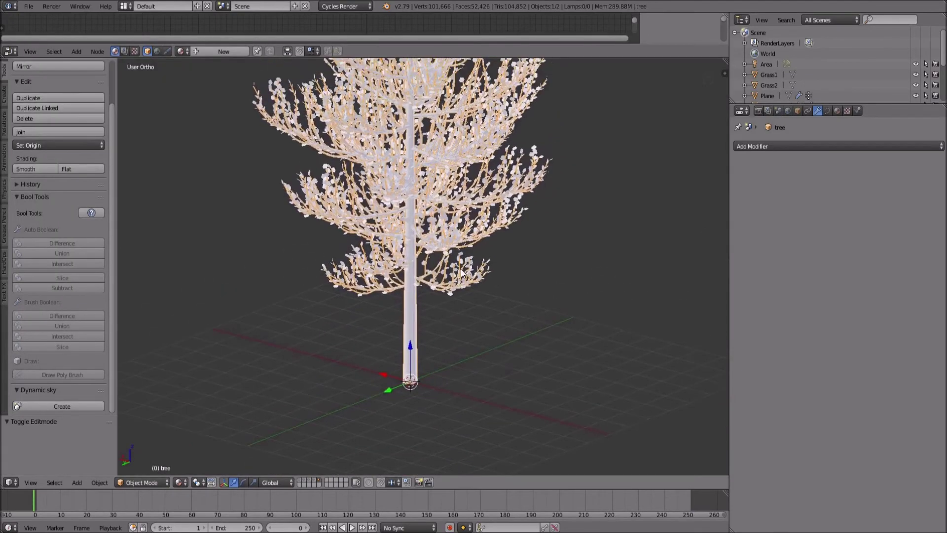
key(Tab)
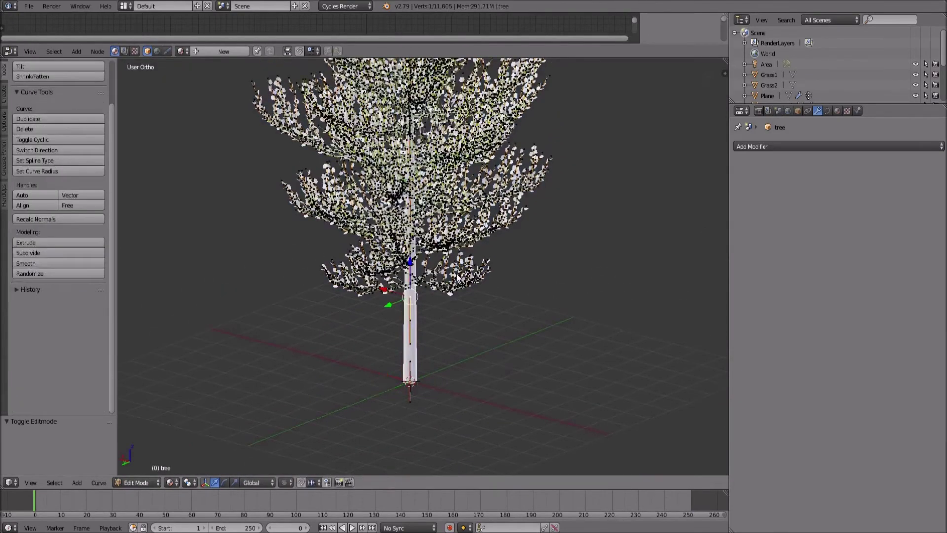
key(Tab)
key(alt+c)
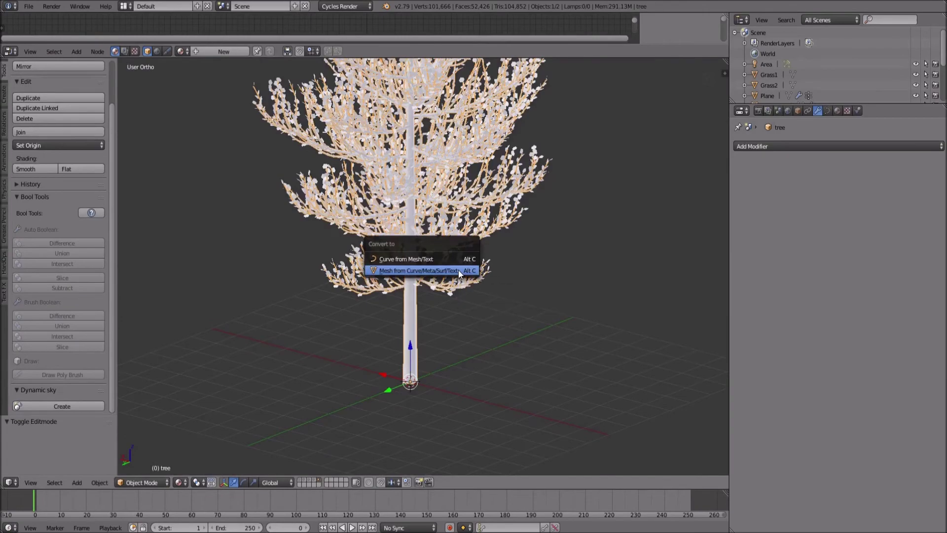
click(458, 270)
Inspect the converted tree's mesh around the trunk and lower branches in Edit Mode and return to Object Mode
key(Tab)
scroll(458, 289, up, 5)
scroll(458, 289, up, 1)
right_click(458, 281)
scroll(458, 296, down, 5)
middle_drag(441, 328, 501, 334)
shift+middle_drag(335, 333, 434, 332)
key(KP_Decimal)
key(Tab)
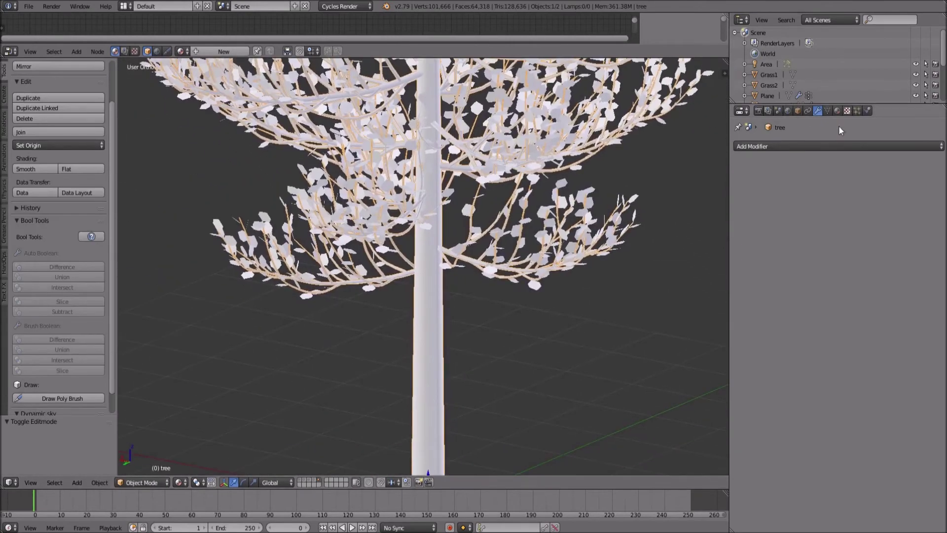
Assign the existing Wood material to the tree's trunk and branches
click(837, 111)
scroll(667, 211, down, 4)
click(739, 180)
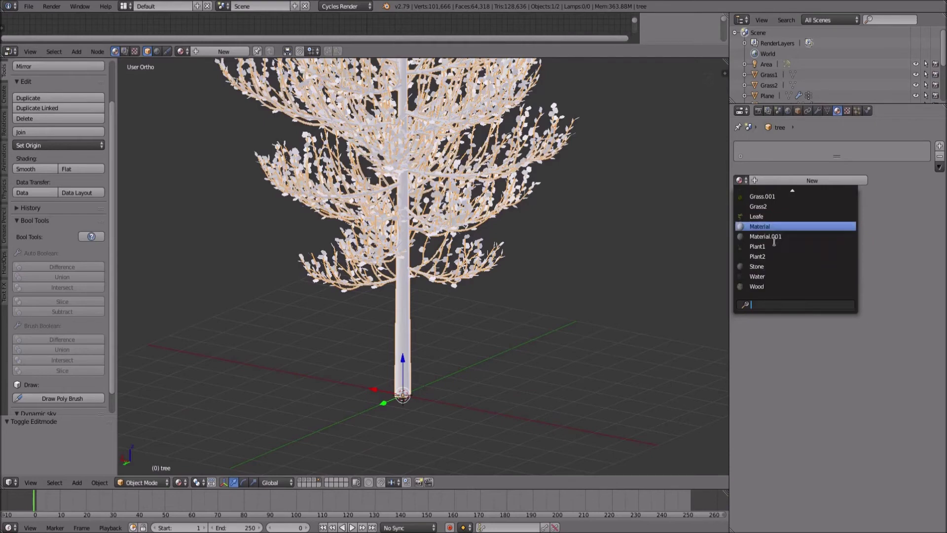
click(781, 286)
scroll(545, 318, up, 2)
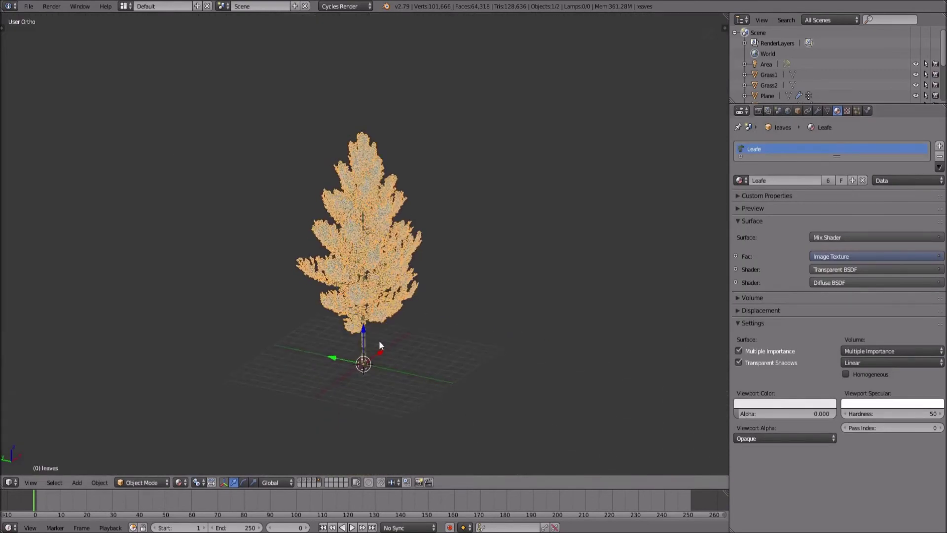
Add the tree's trunk and branches to the selection so that they are selected together with the leaves
middle_drag(379, 342, 347, 334)
scroll(368, 325, up, 4)
shift+right_click(360, 405)
scroll(357, 385, down, 4)
middle_drag(311, 284, 422, 301)
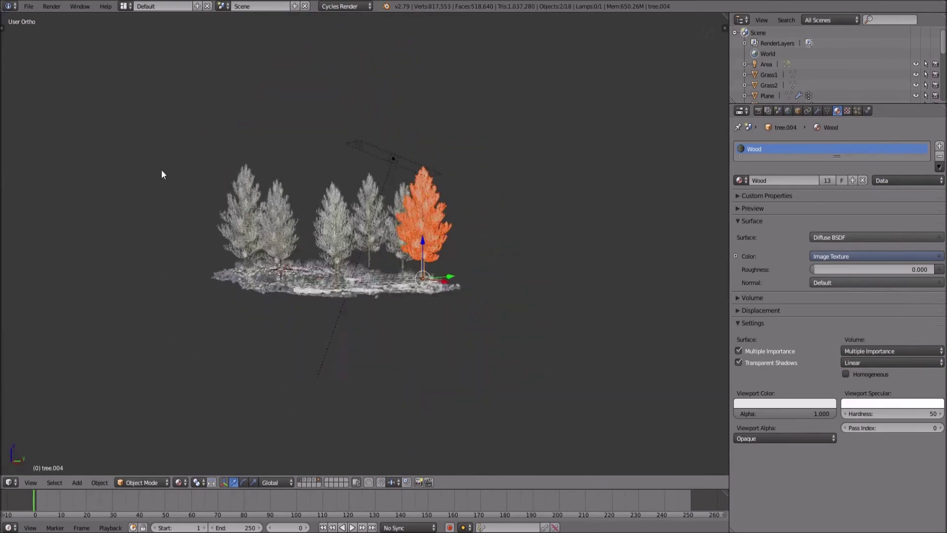
Save the landscape scene with its placed trees over the existing file World2.blend
middle_drag(162, 173, 262, 239)
scroll(310, 226, up, 5)
scroll(262, 239, down, 3)
key(ctrl+s)
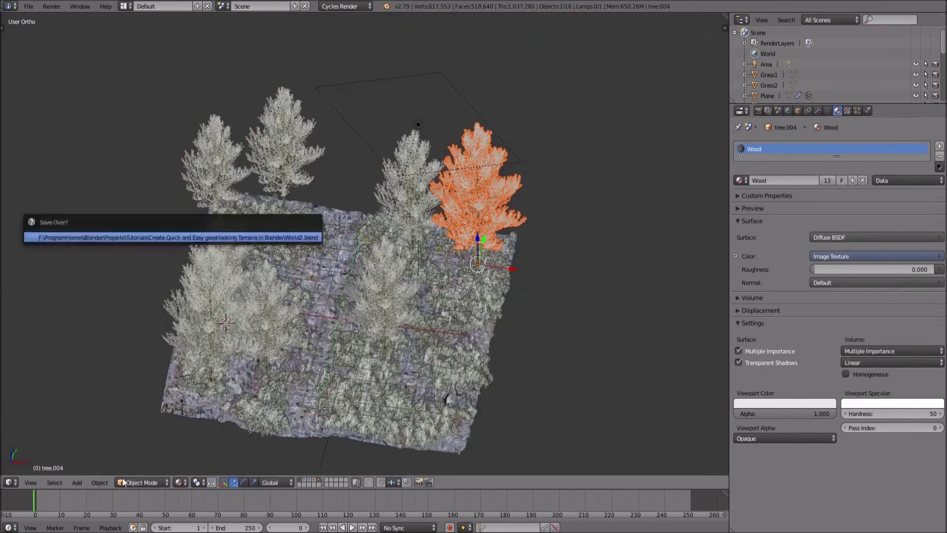
Display the landscape with Rendered viewport shading and examine its trees and terrain from several angles
click(179, 482)
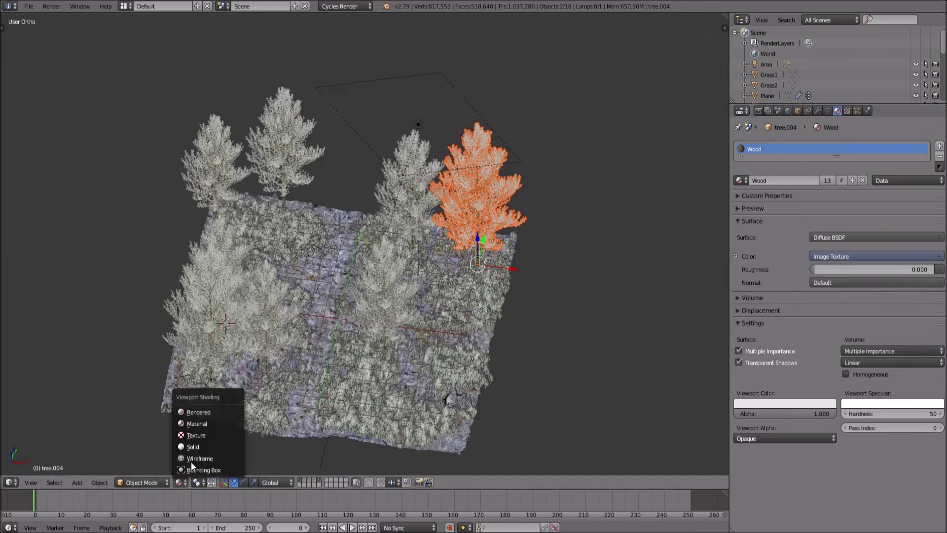
click(203, 412)
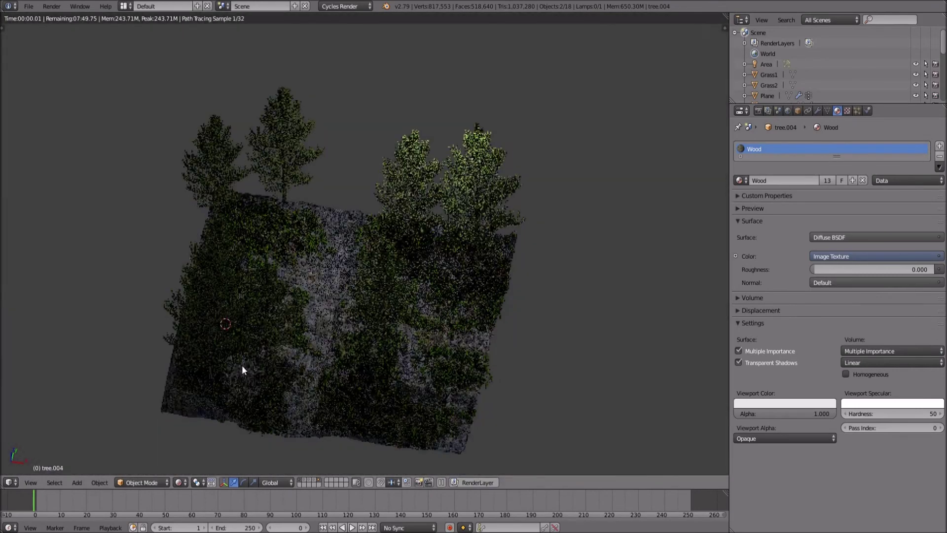
middle_drag(457, 345, 430, 292)
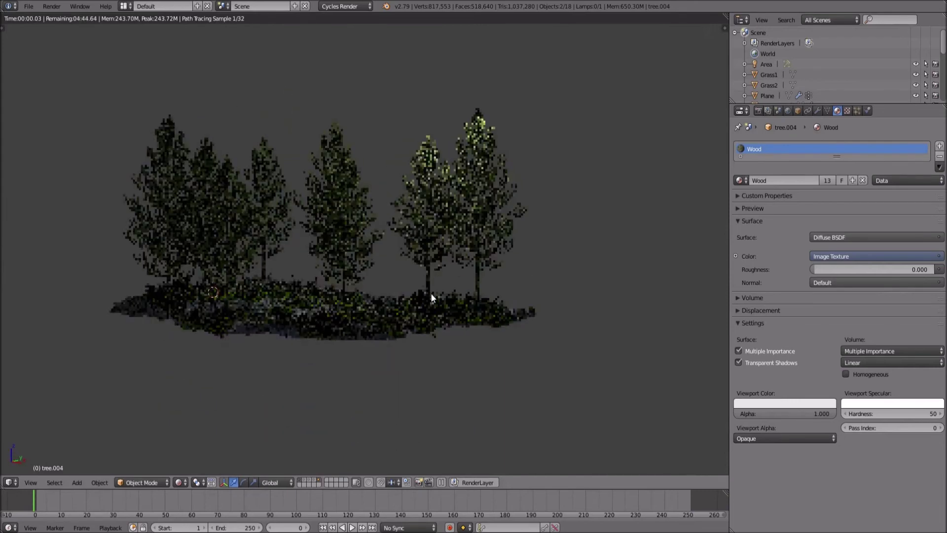
middle_drag(409, 299, 373, 312)
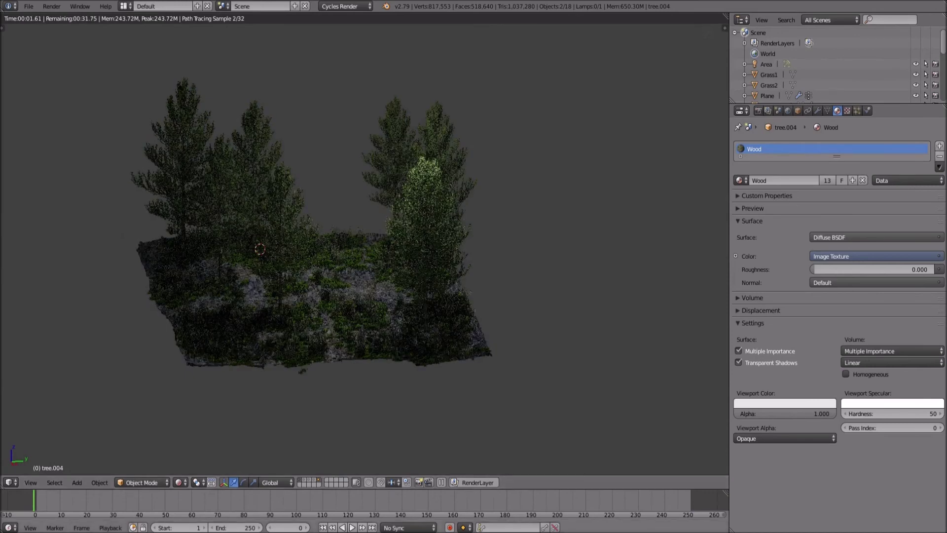
click(179, 483)
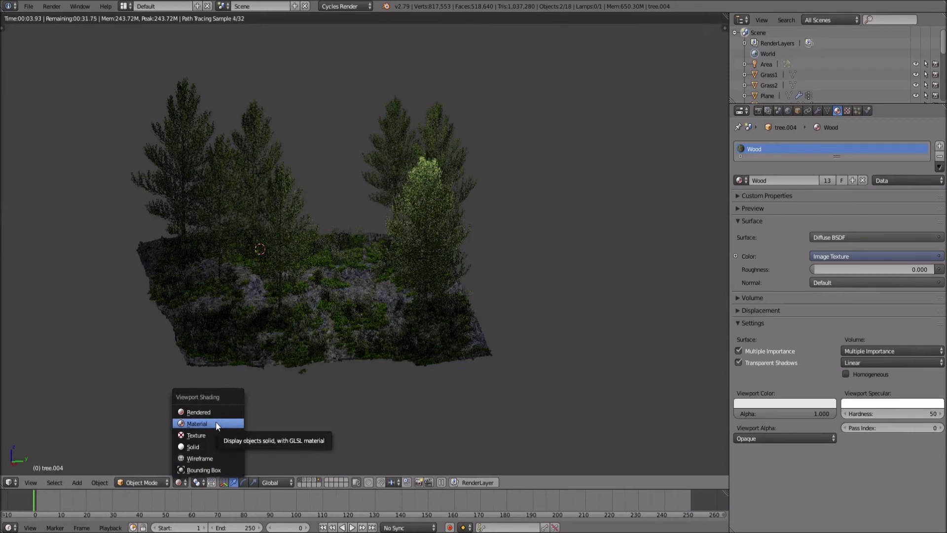
middle_drag(436, 320, 328, 342)
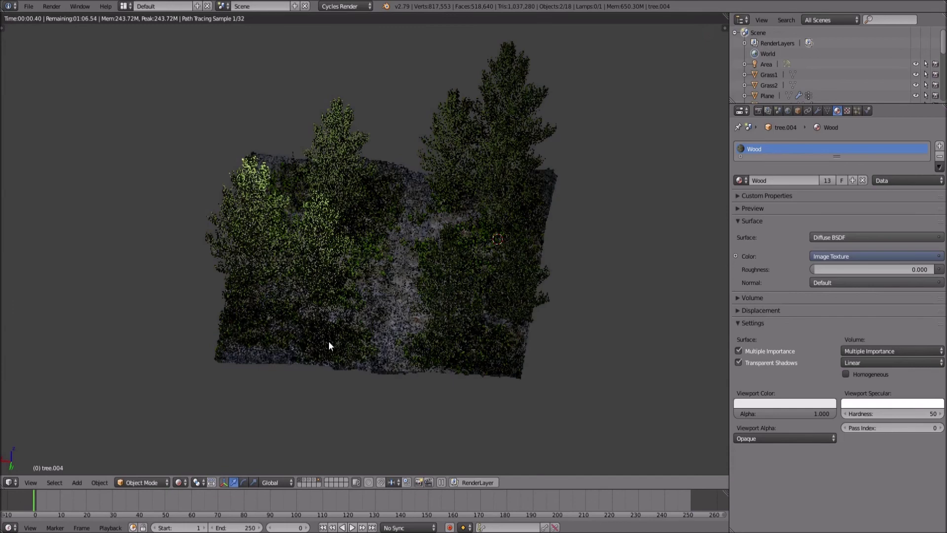